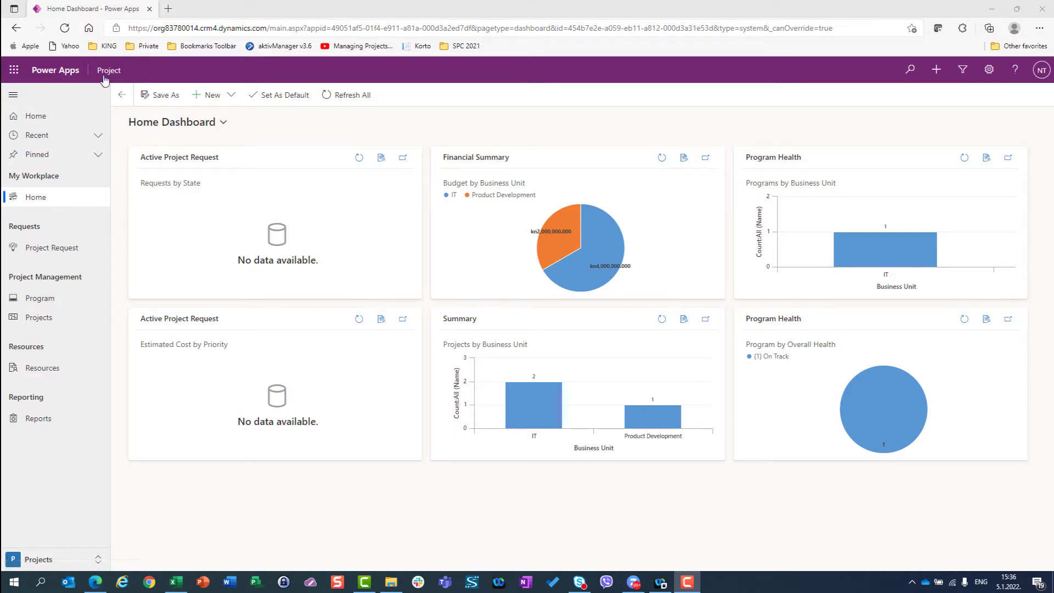
# - Switch to the Settings area and open the project parameter record of the default organizational unit for editing
pyautogui.click(41, 558)
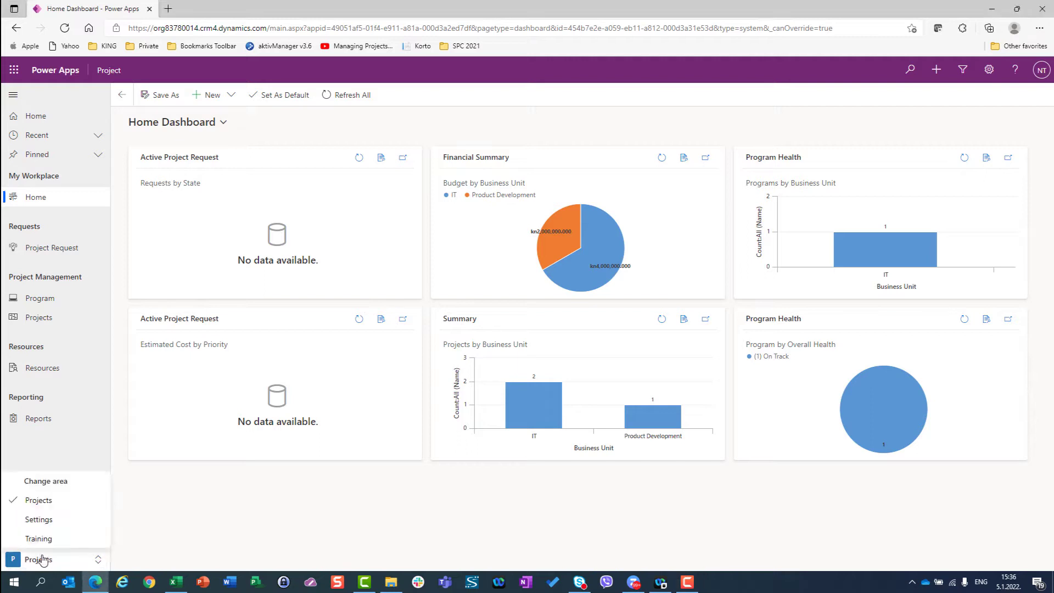
pyautogui.click(48, 518)
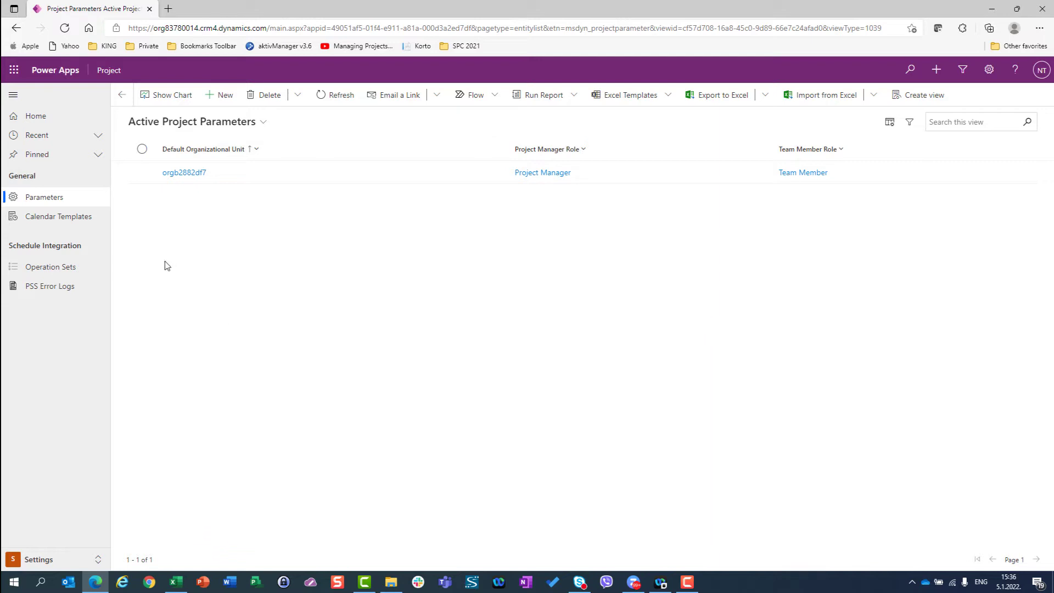
pyautogui.click(142, 174)
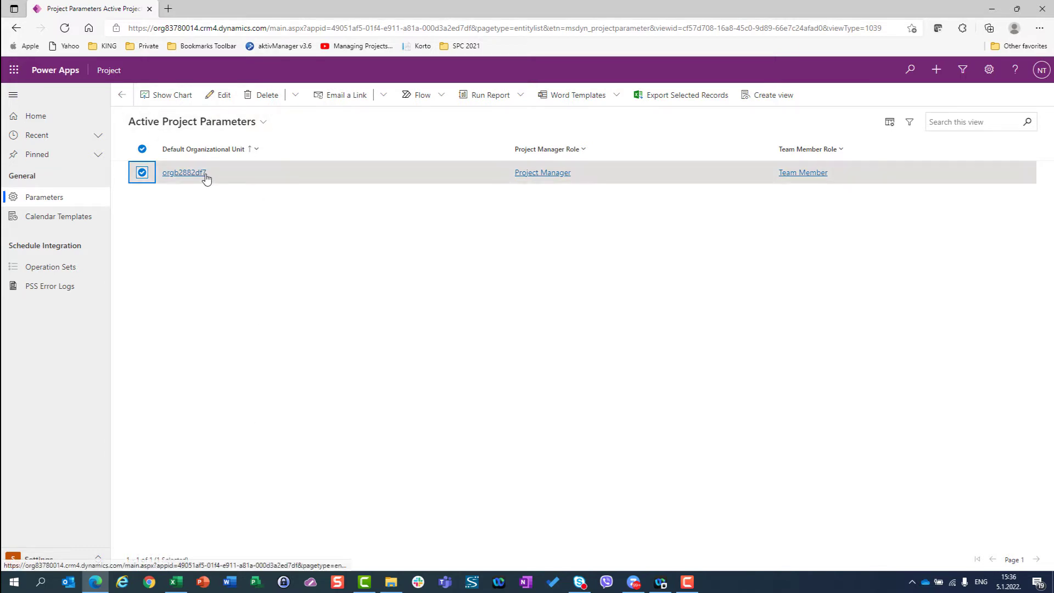
pyautogui.click(223, 94)
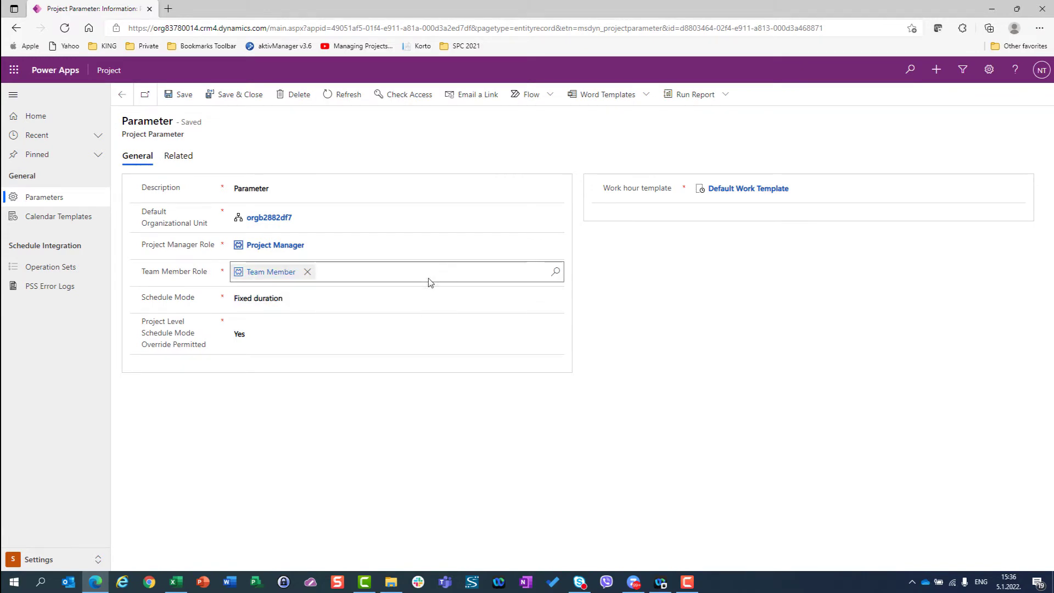
# - Review the schedule mode choices in the project parameter record and choose Fixed duration
pyautogui.click(253, 305)
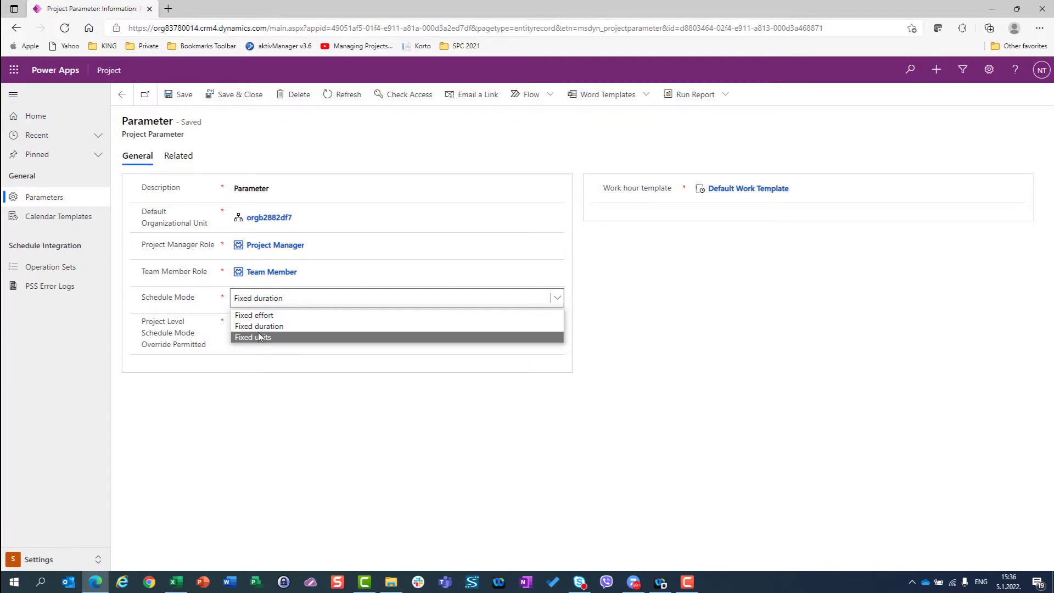
pyautogui.click(259, 327)
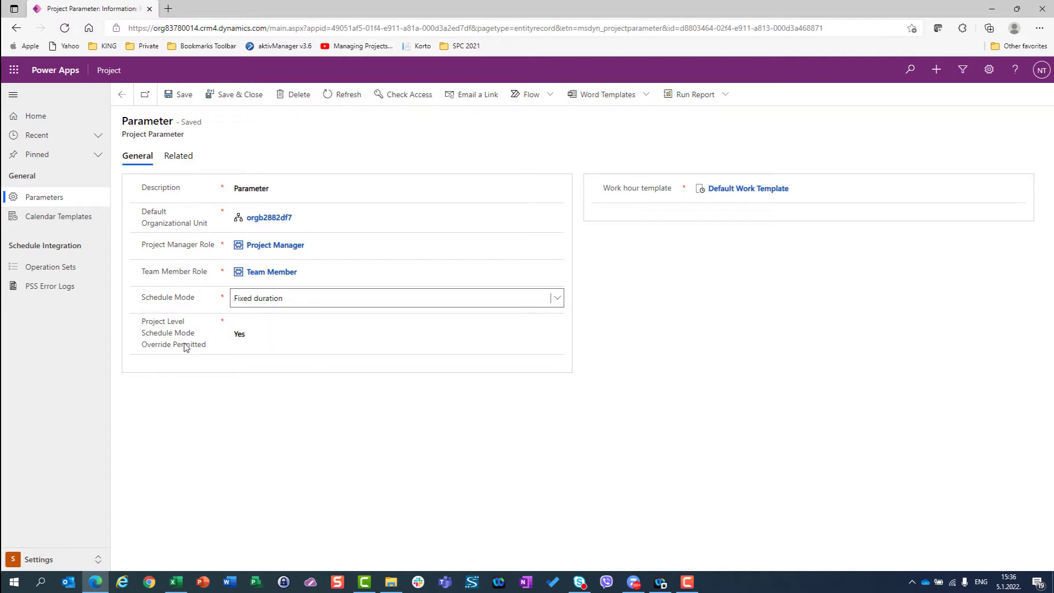
pyautogui.moveTo(169, 354)
# - Reopen the project parameter record from the list of active project parameters, and return to the list
pyautogui.click(226, 105)
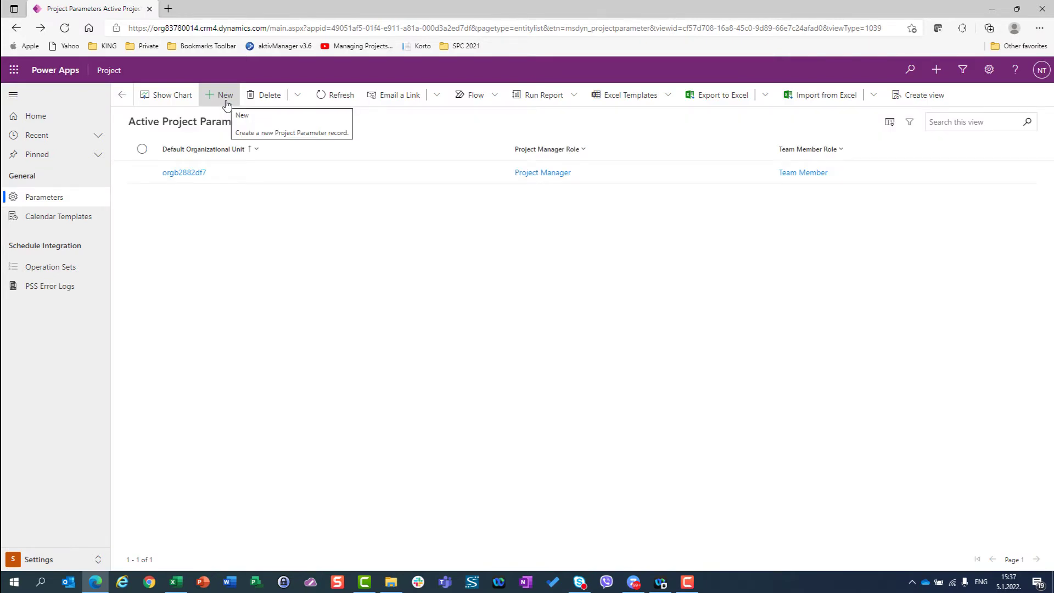
pyautogui.click(141, 172)
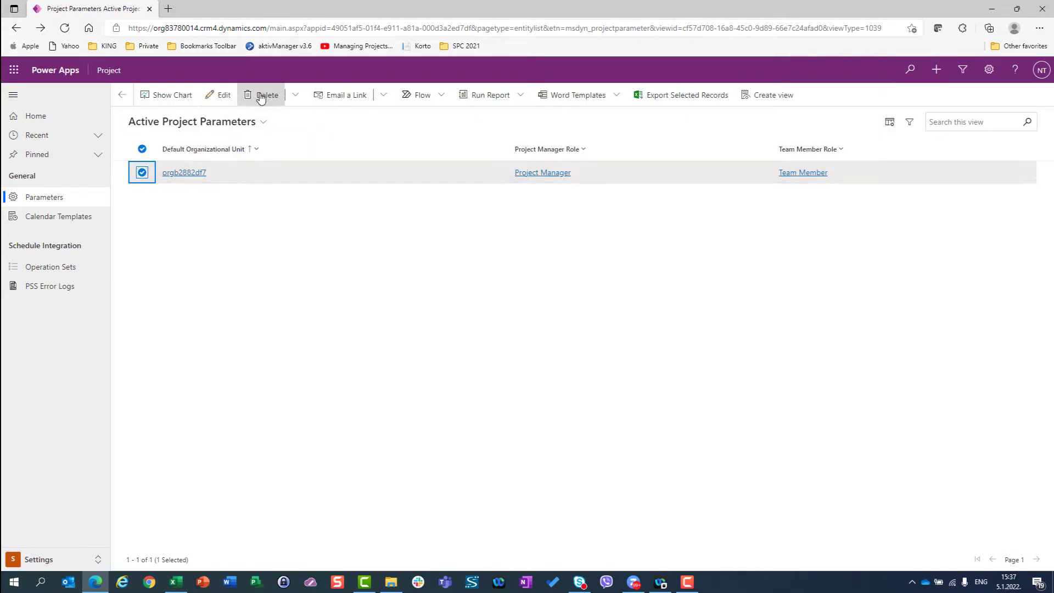
pyautogui.click(219, 96)
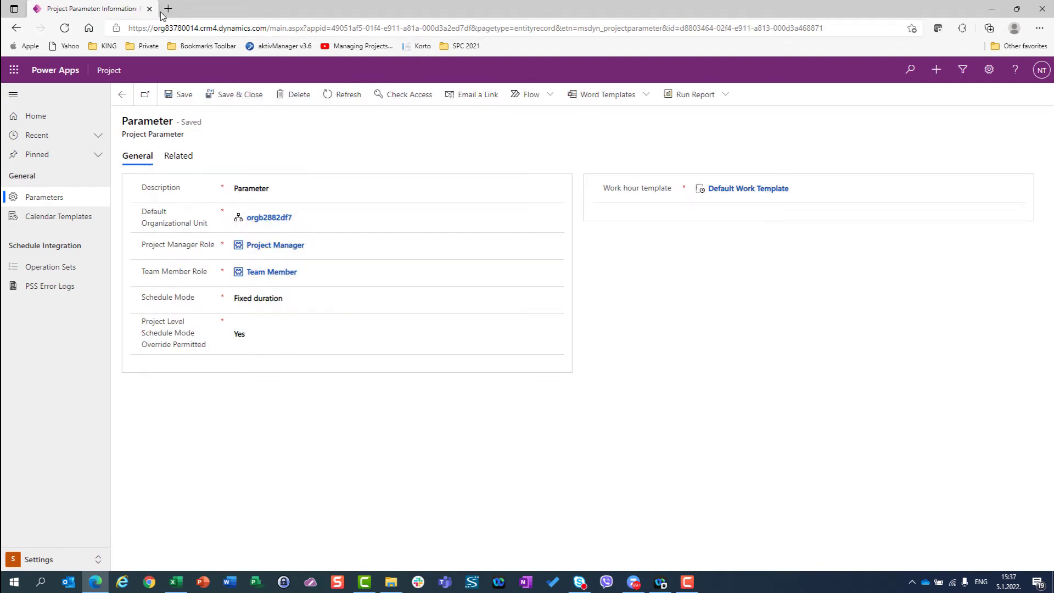
pyautogui.click(222, 95)
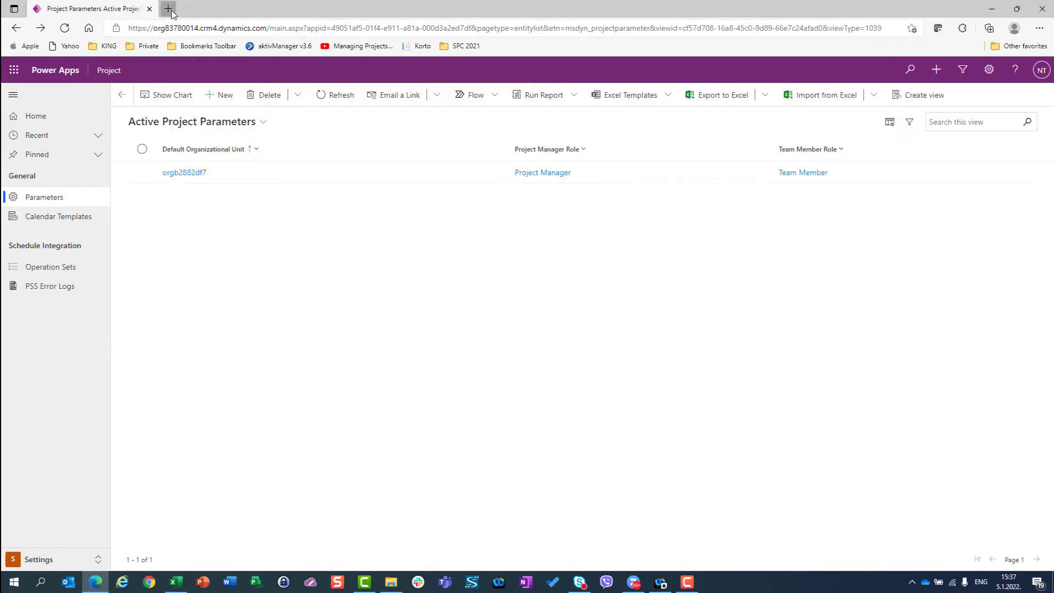
# - Open project.microsoft.com/en-US/ in a new browser tab and create a blank project
pyautogui.click(170, 11)
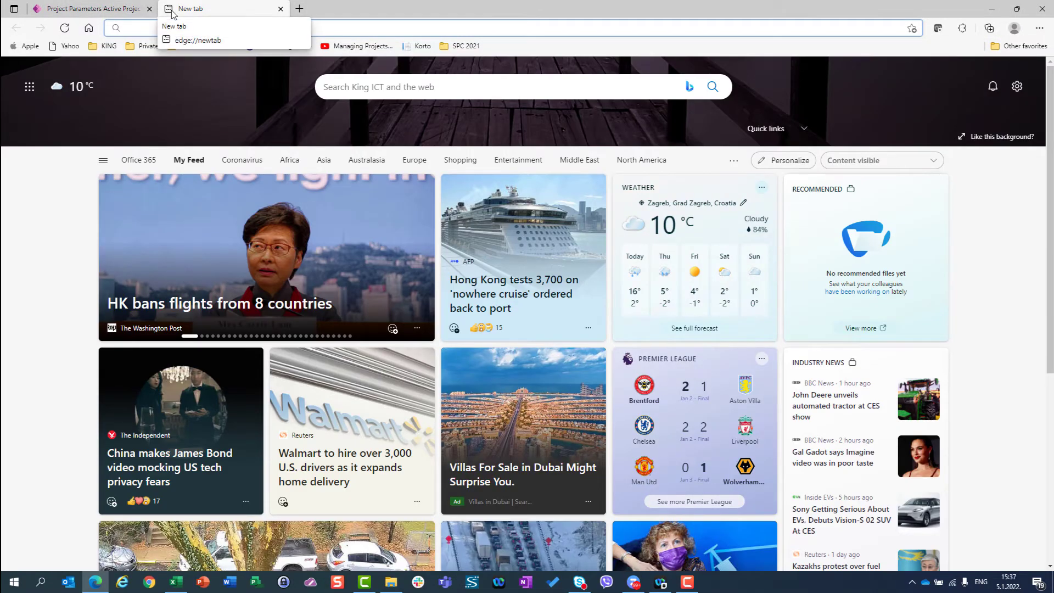
pyautogui.write('project.microsoft.com/en-US/')
pyautogui.press('Return')
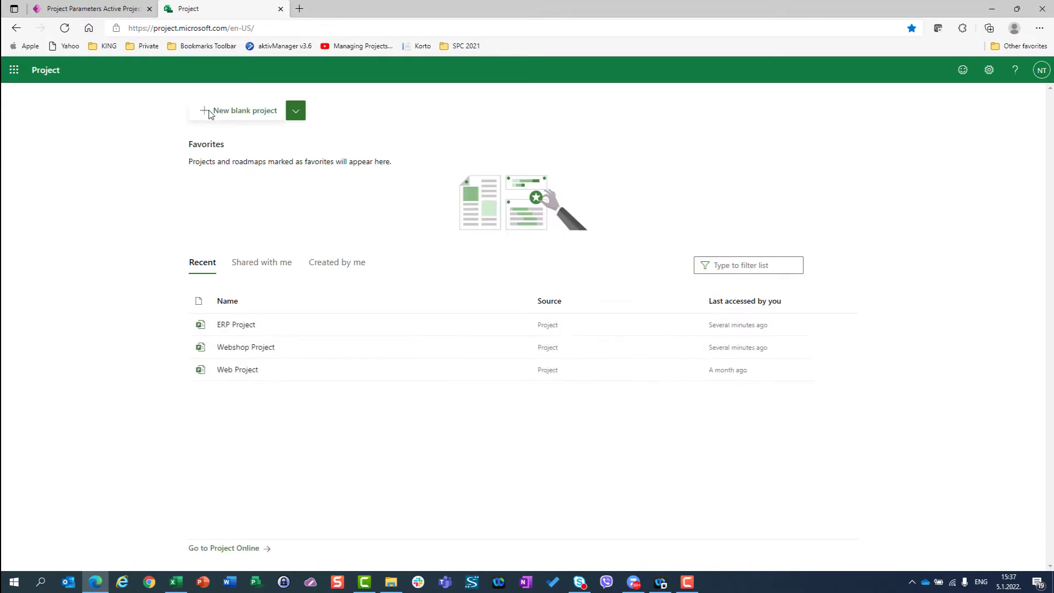
pyautogui.click(209, 112)
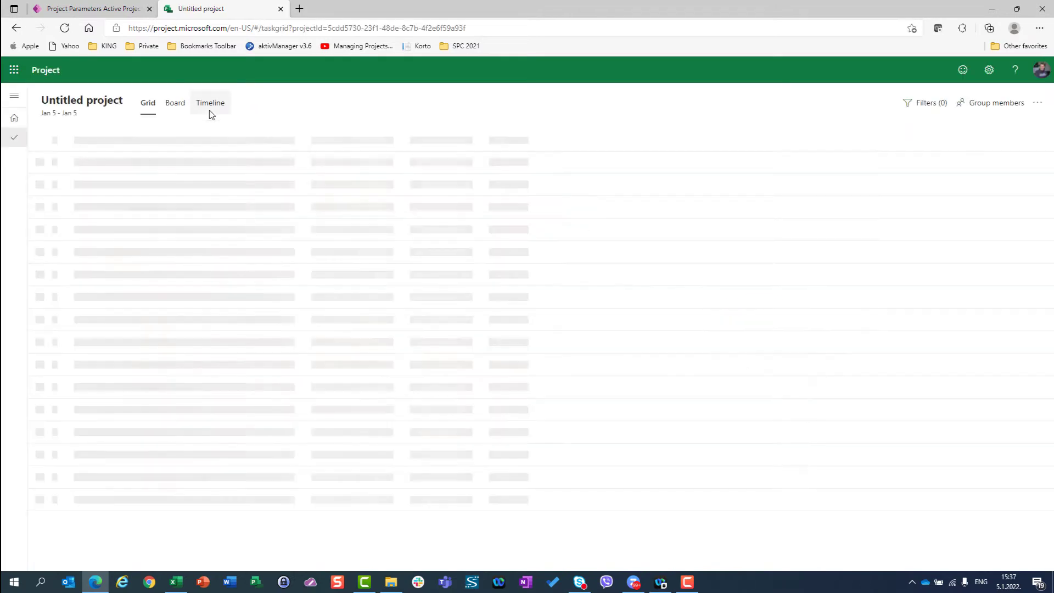
# - Open the details of the untitled project and rename it as Name
pyautogui.click(112, 106)
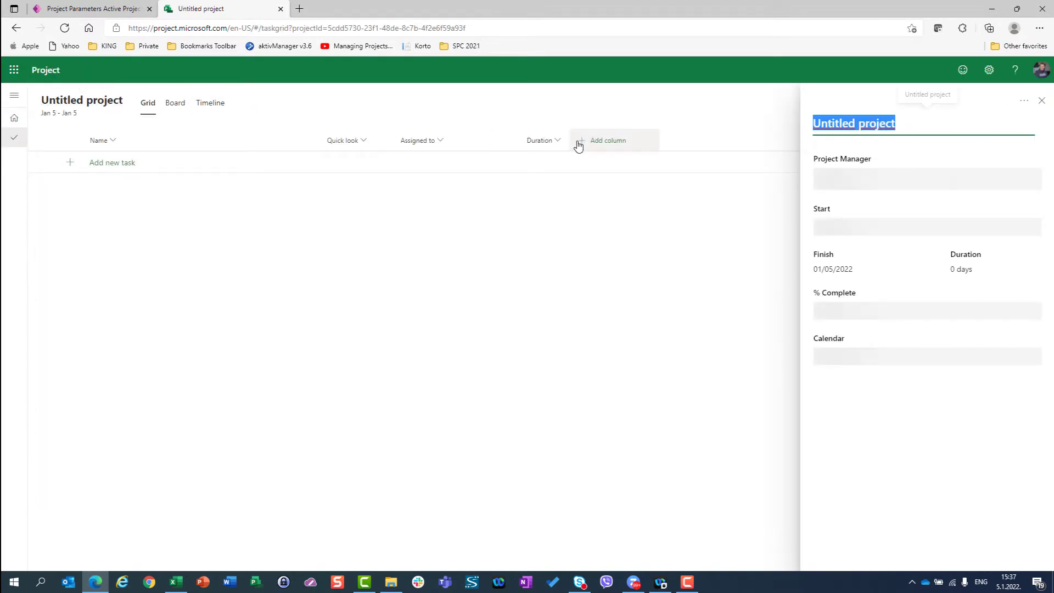
pyautogui.write('A')
pyautogui.press('BackSpace')
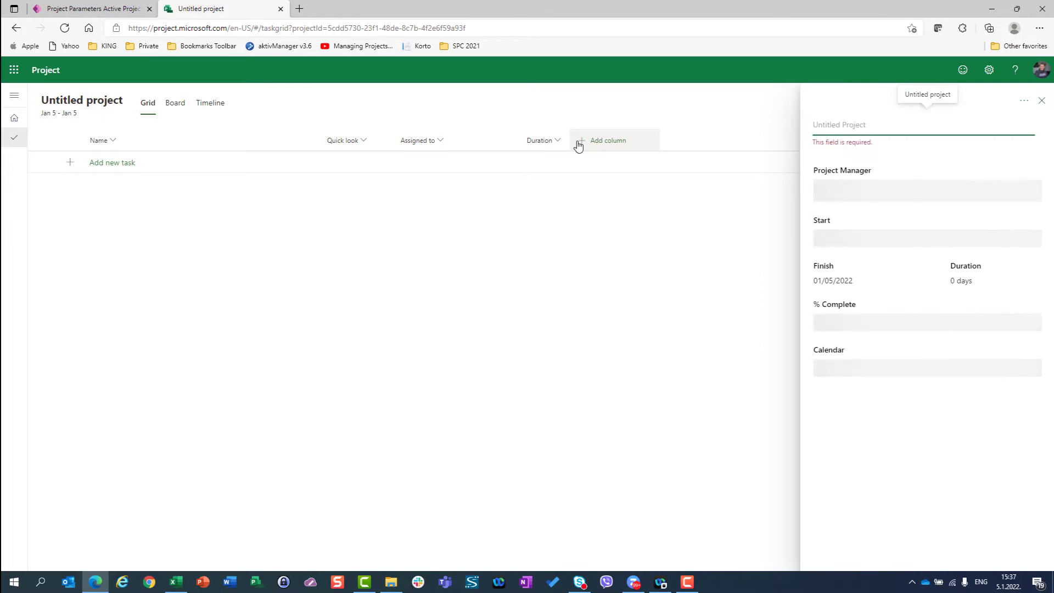
pyautogui.write('Name')
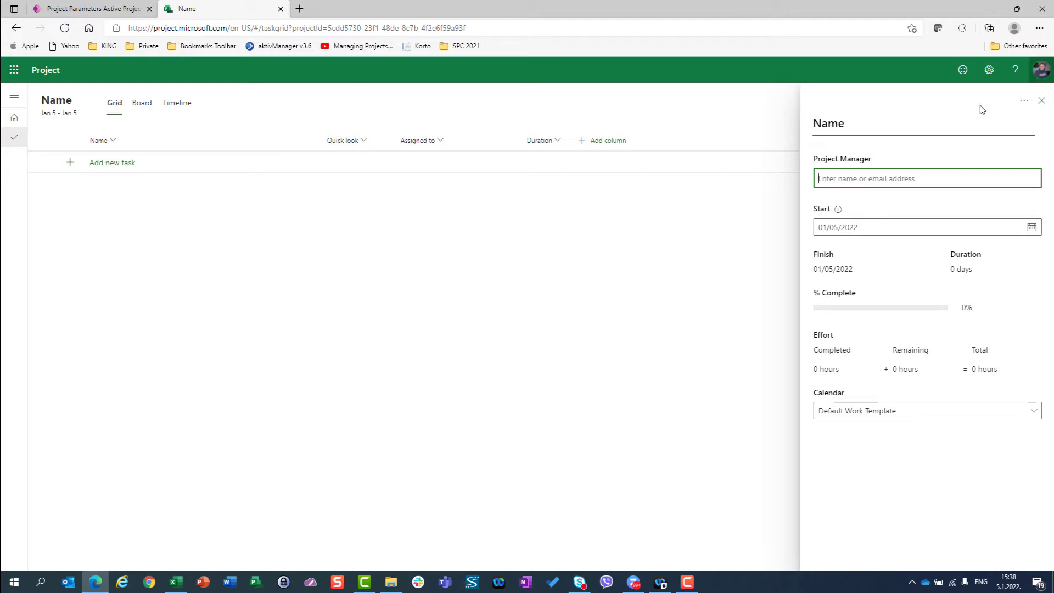
# - Delete the project called Name permanently
pyautogui.click(1027, 100)
pyautogui.click(1007, 120)
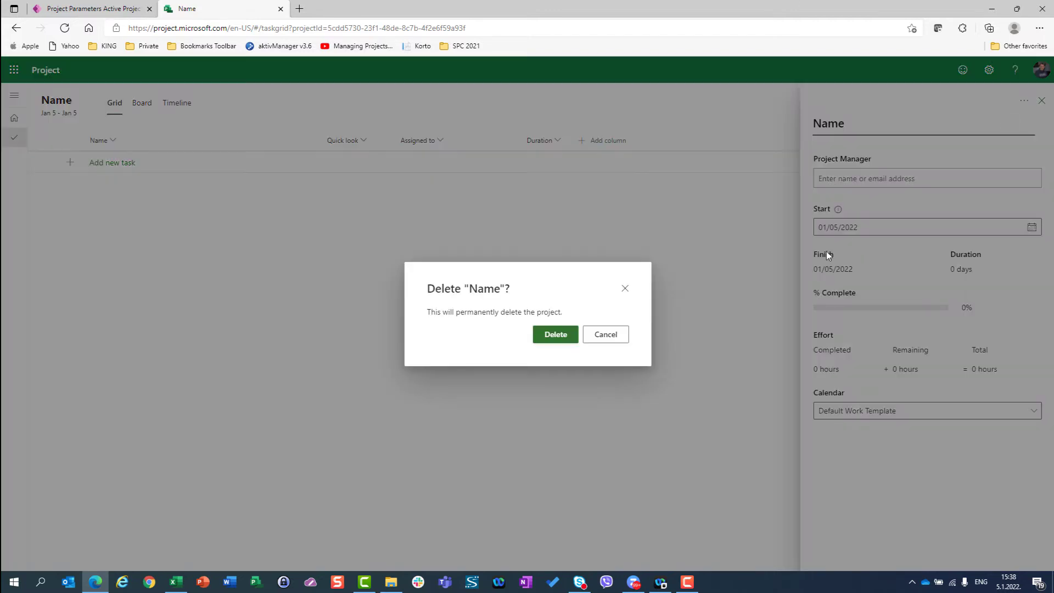
pyautogui.click(572, 340)
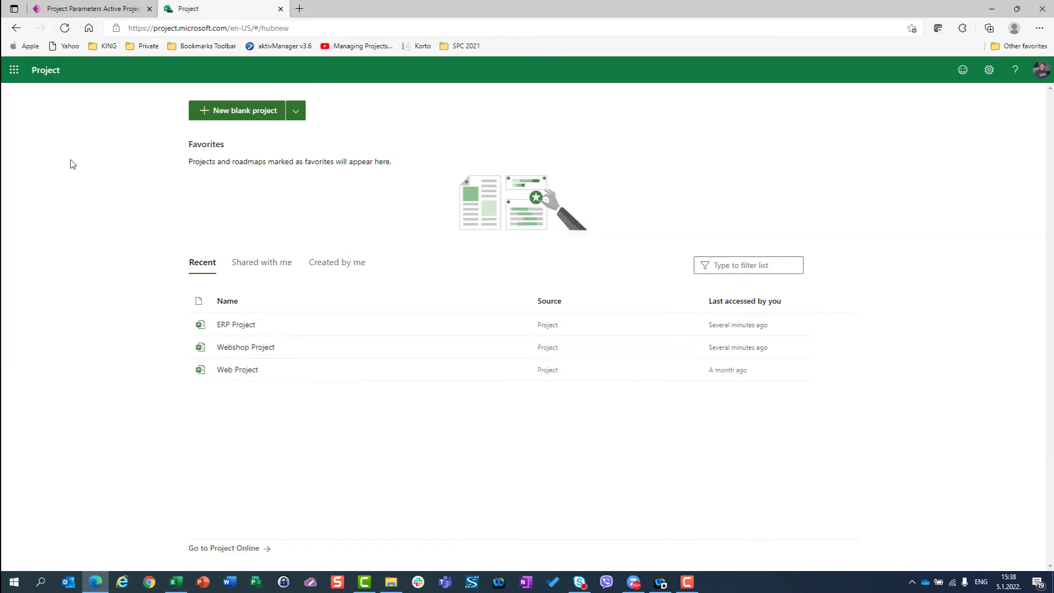
# - Switch back to the Power Apps tab and open the list of active projects in the Projects area
pyautogui.click(90, 9)
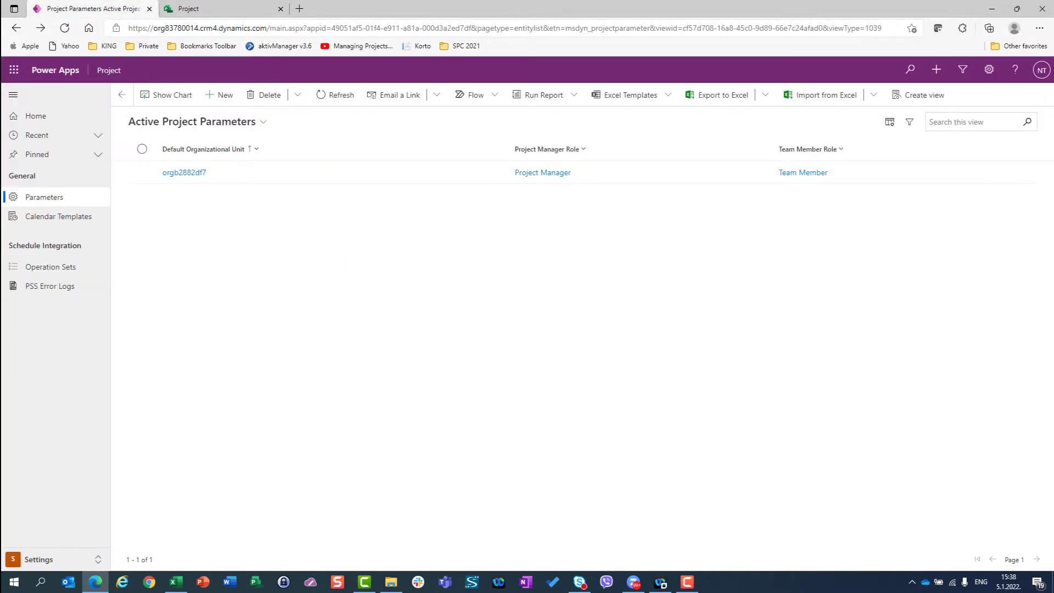
pyautogui.click(44, 559)
pyautogui.click(42, 500)
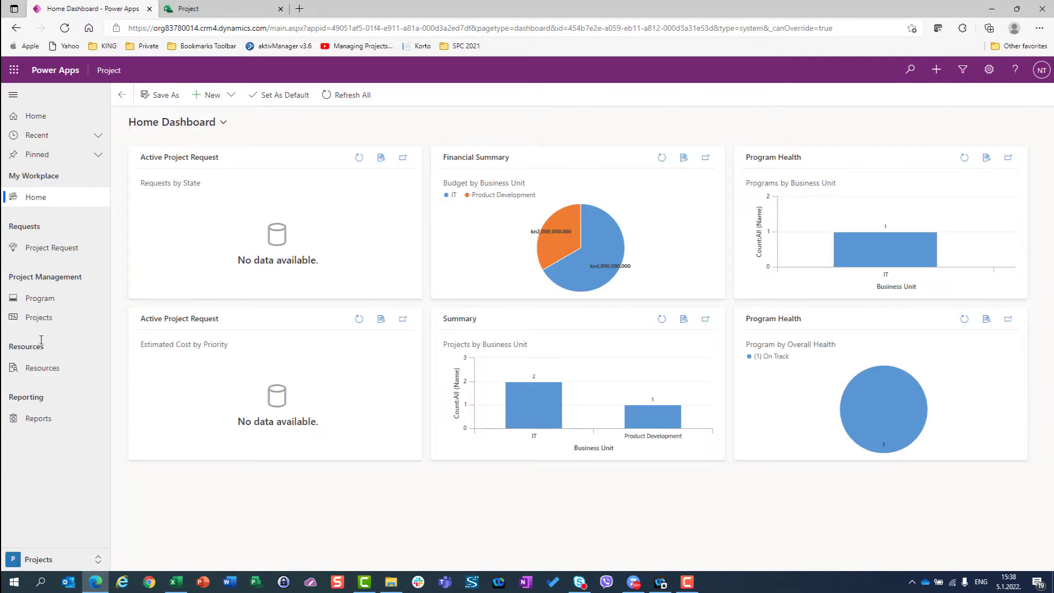
pyautogui.click(39, 318)
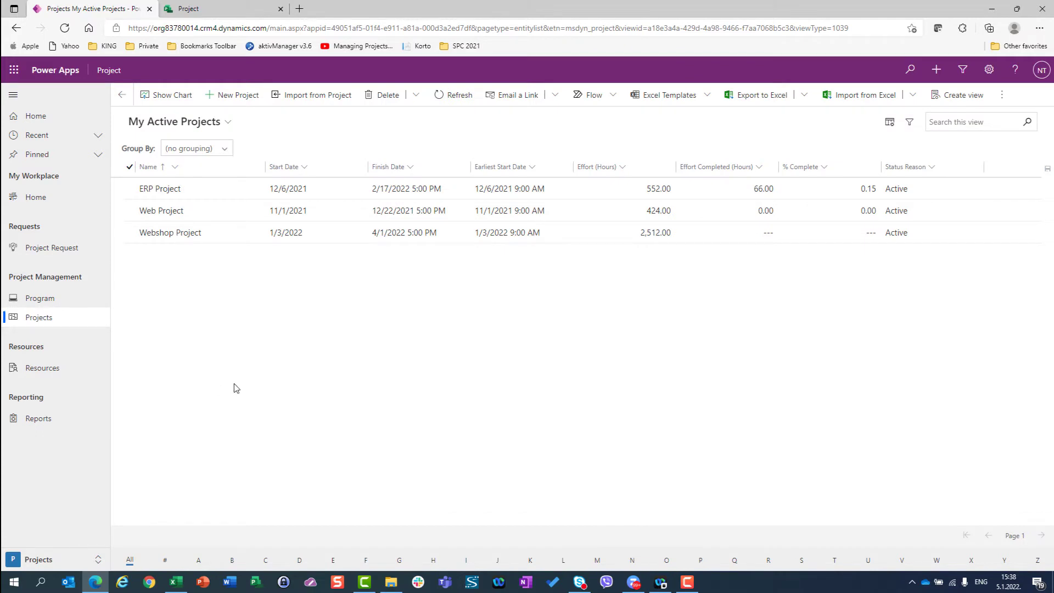
# - Start a new project record and name it Fixed Duration Project
pyautogui.click(240, 99)
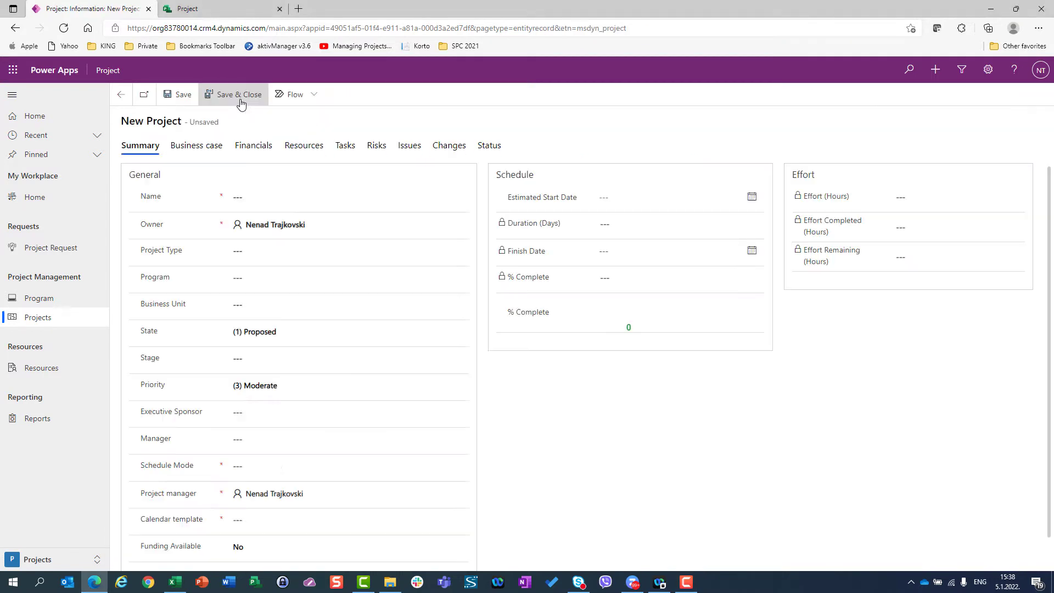
pyautogui.click(264, 201)
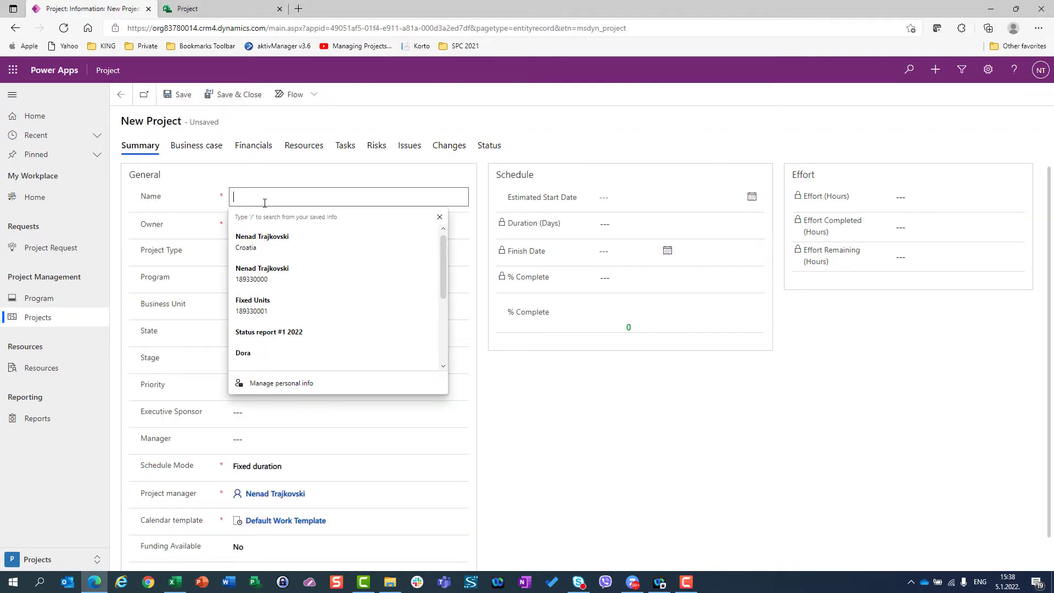
pyautogui.write('Fi')
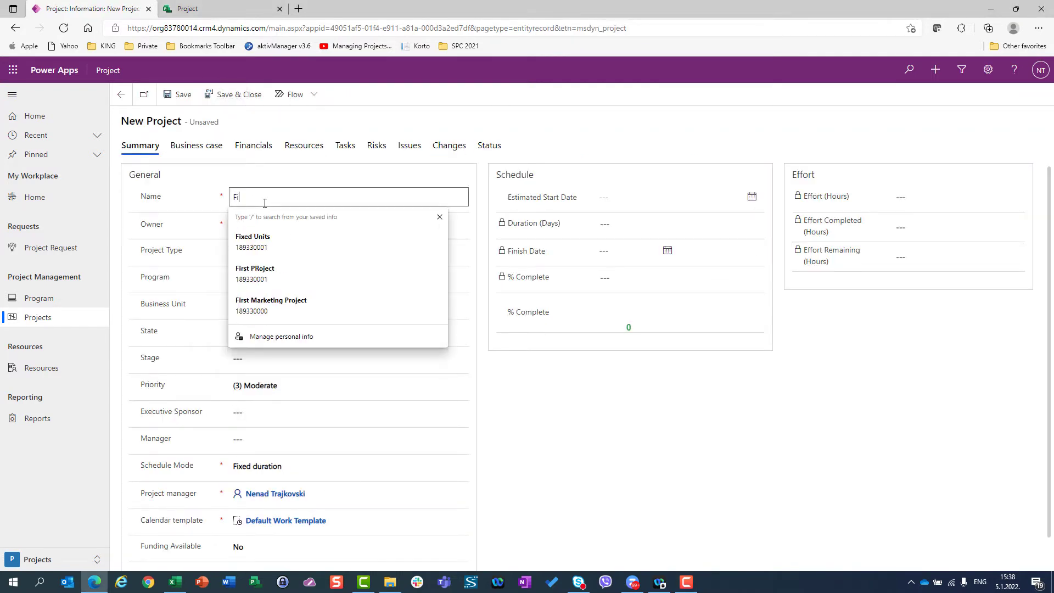
pyautogui.write('xed D')
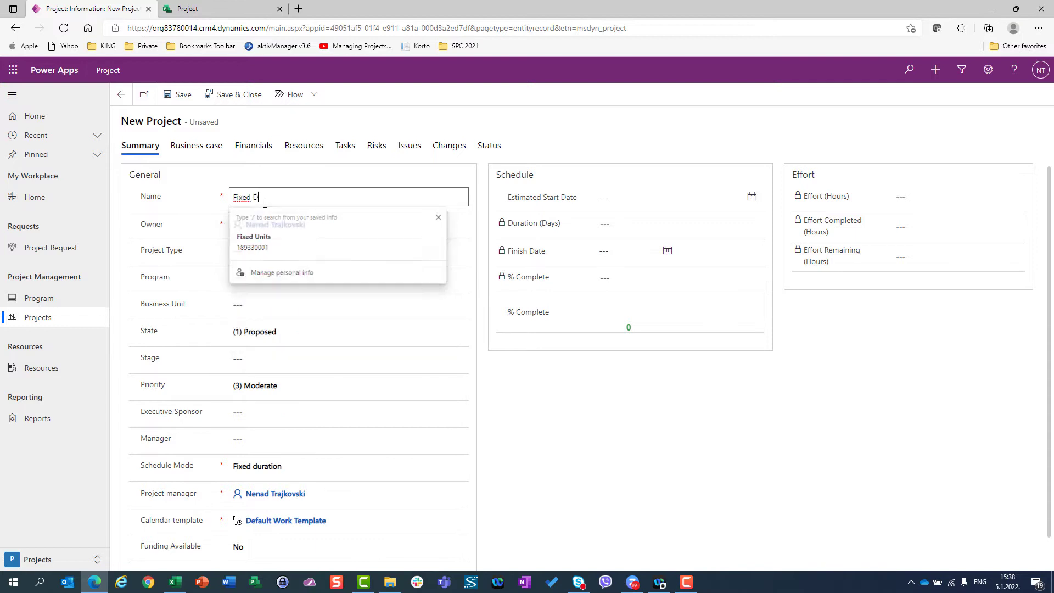
pyautogui.write('uration PR')
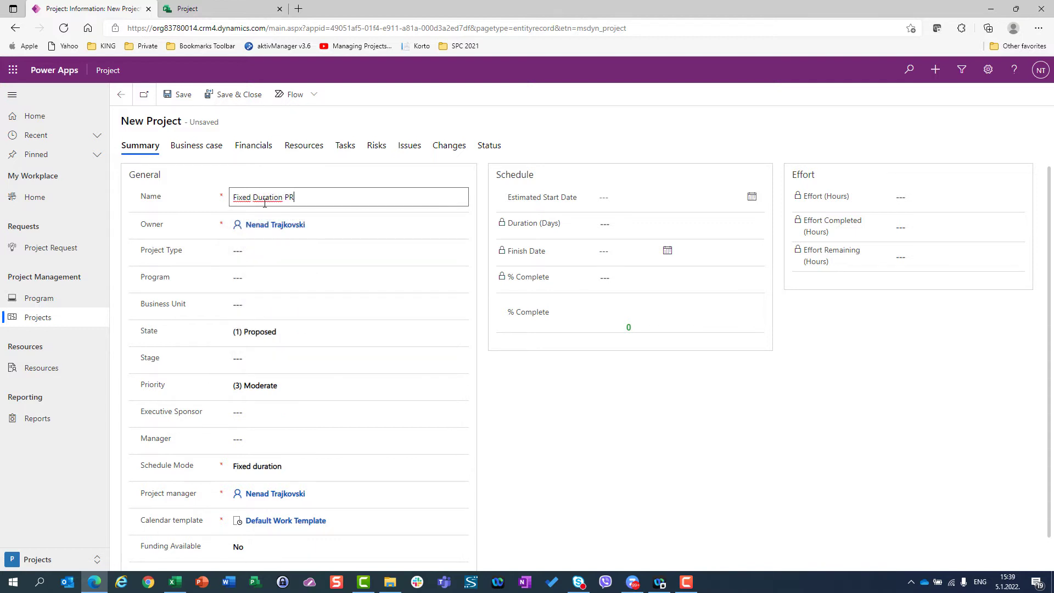
pyautogui.write('oject')
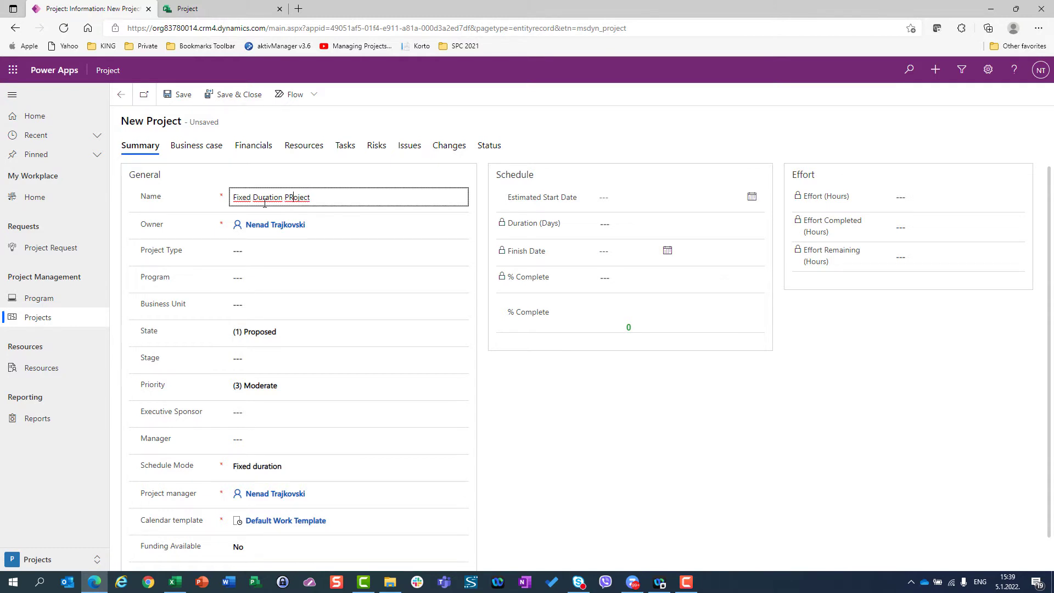
pyautogui.press('Delete')
pyautogui.write('r')
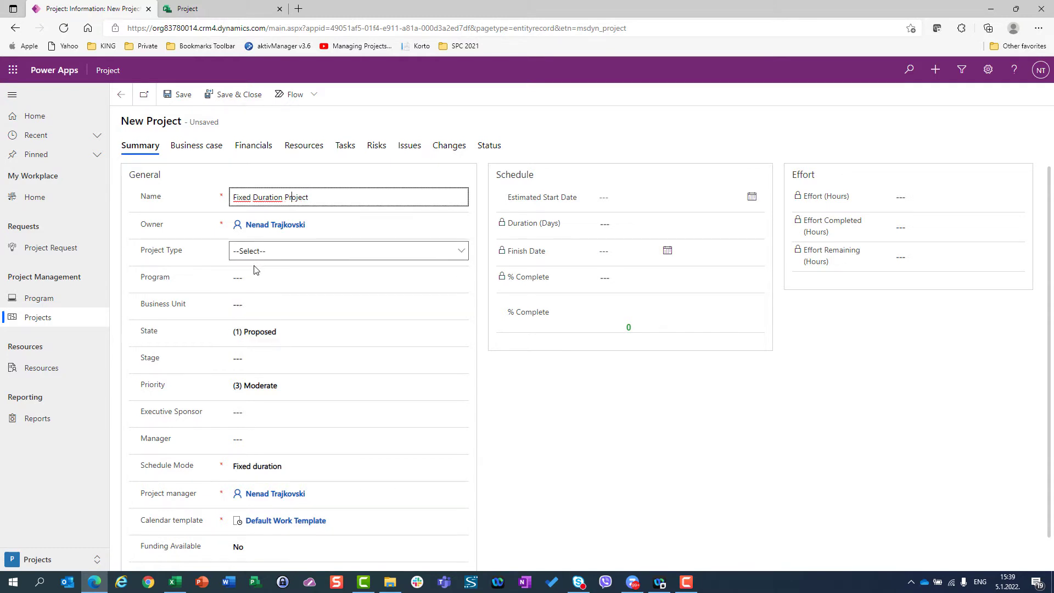
# - Set the project type to Cloud Computing, the program to IT Program and the business unit to Product Development
pyautogui.click(253, 256)
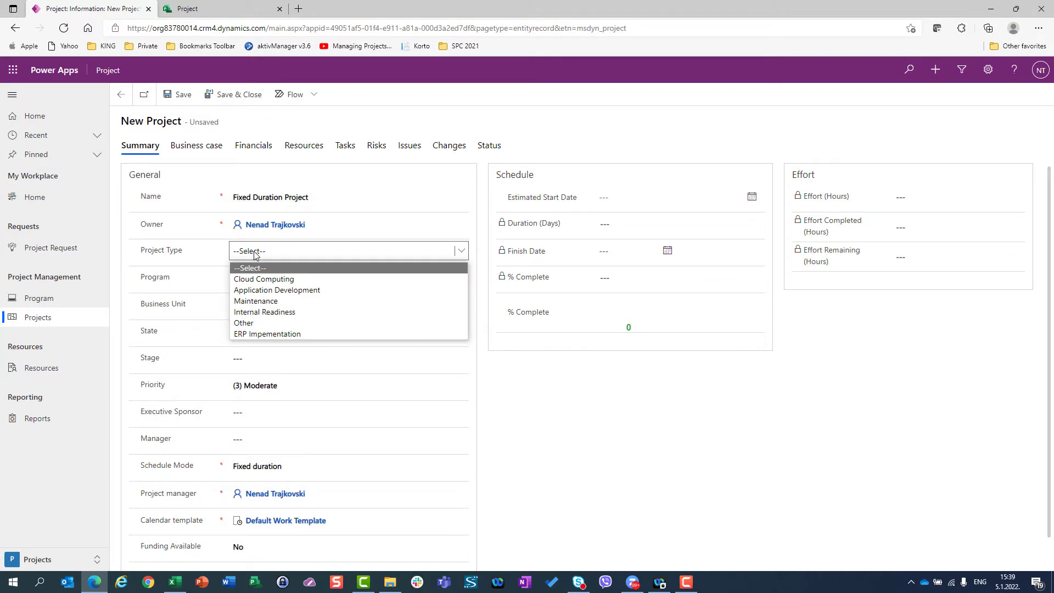
pyautogui.click(259, 279)
pyautogui.click(259, 283)
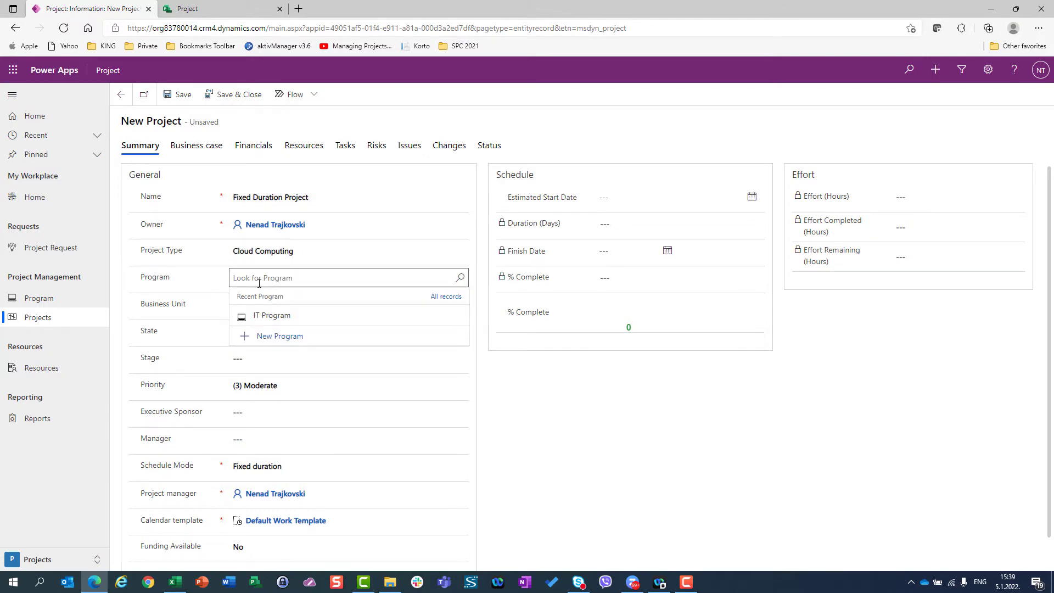
pyautogui.click(253, 316)
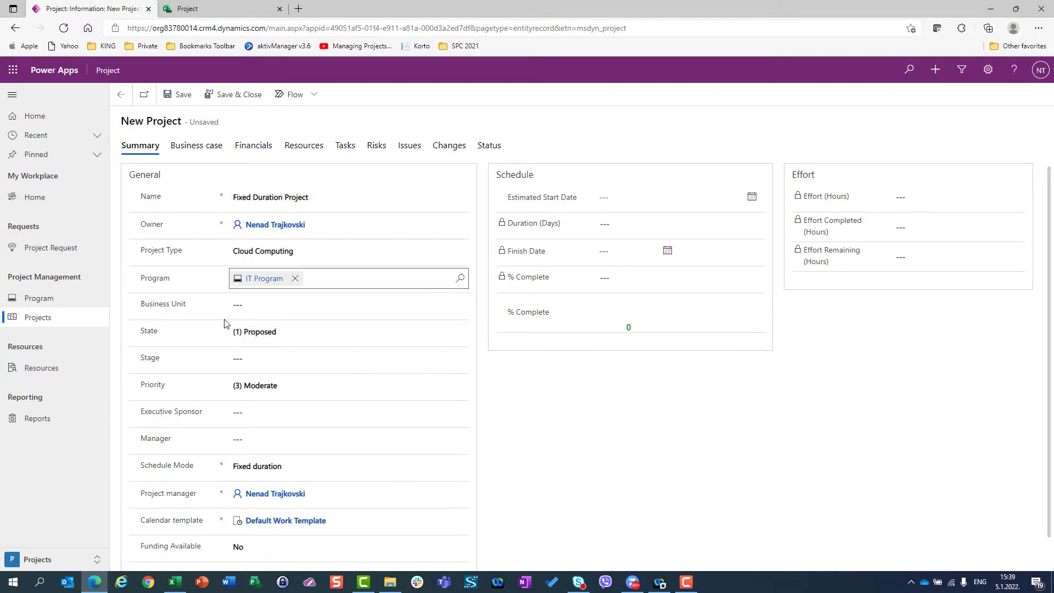
pyautogui.click(241, 305)
pyautogui.click(264, 342)
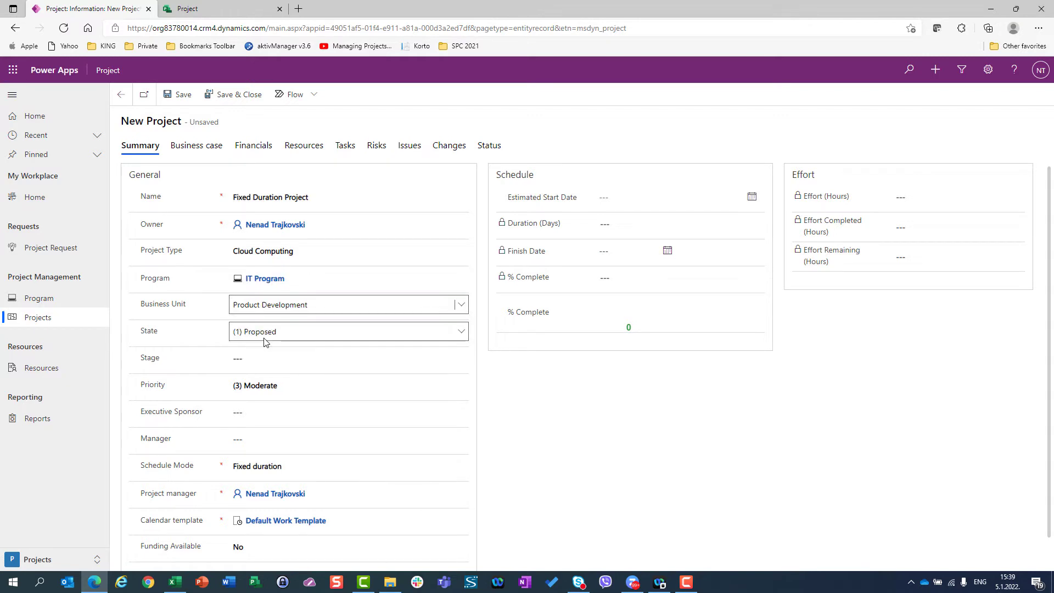
# - Set the new project's state to (2) Active and its stage to (3) Plan
pyautogui.click(266, 336)
pyautogui.click(255, 371)
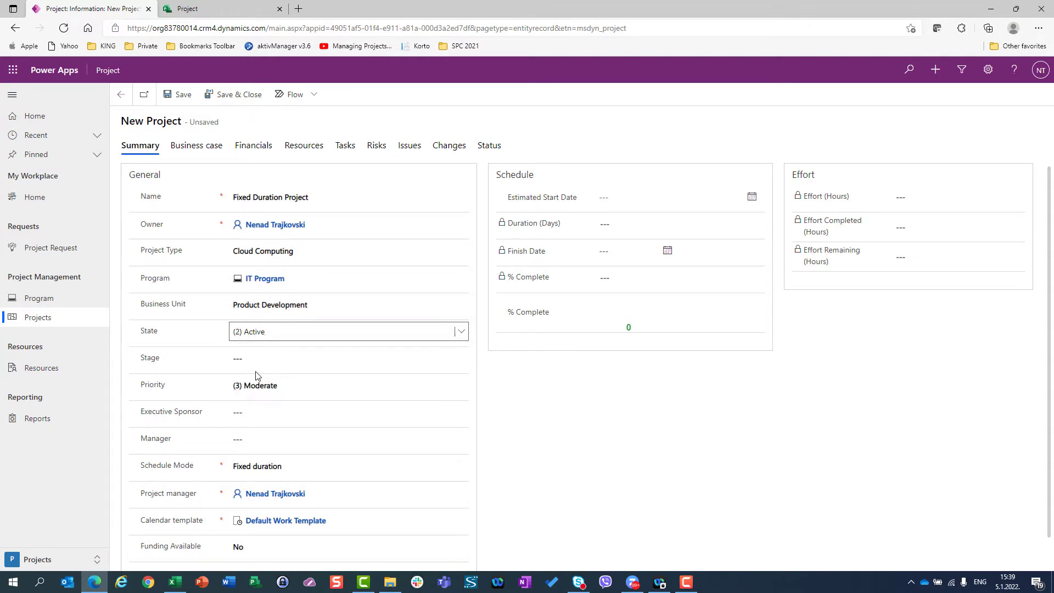
pyautogui.click(248, 360)
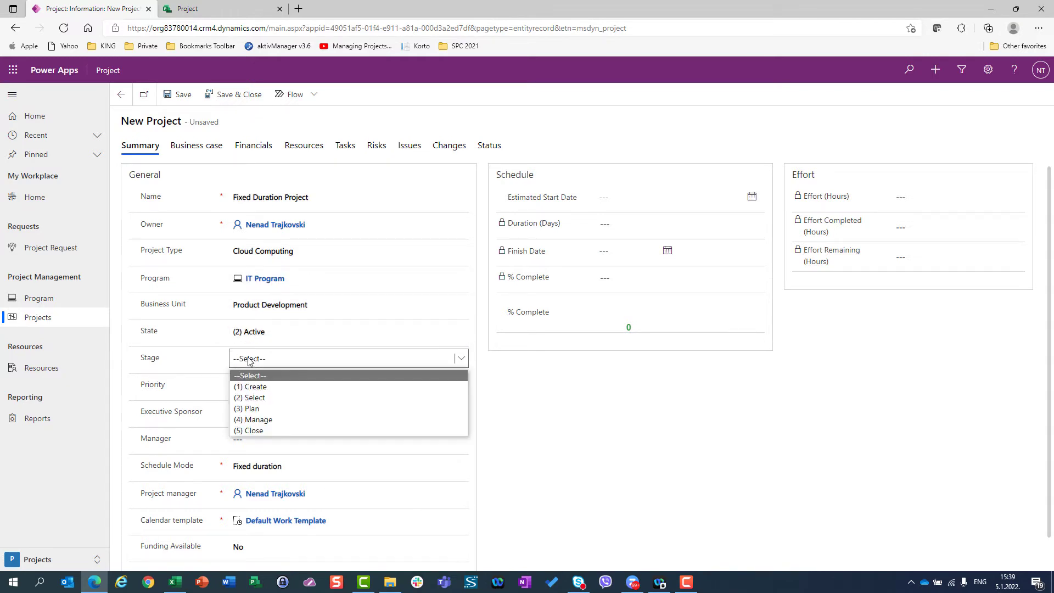
pyautogui.click(256, 410)
pyautogui.scroll(-1, 253, 306)
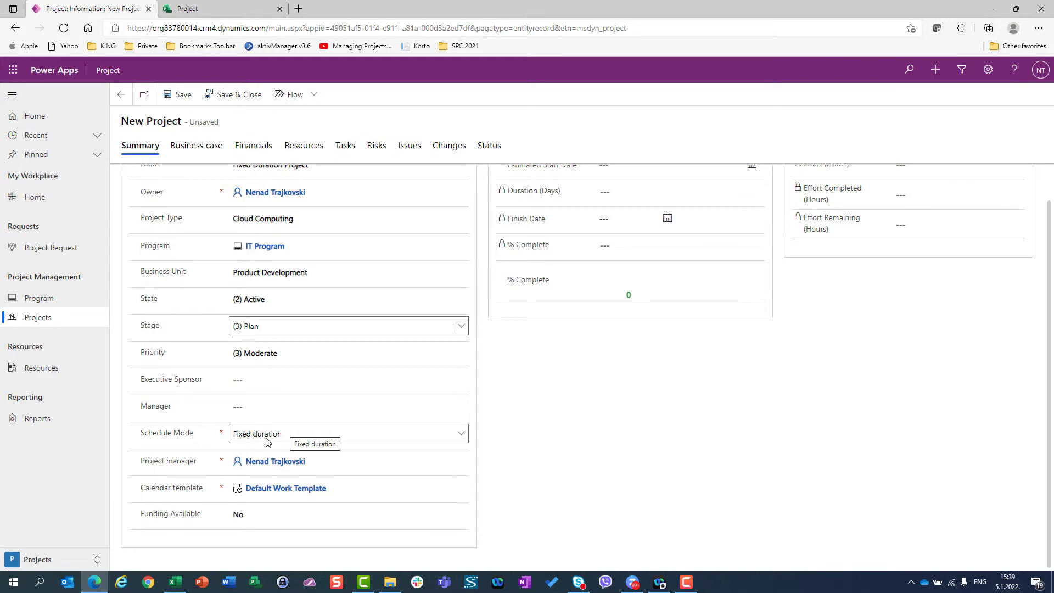
# - Review the schedule mode options, keep Fixed duration, and save and close the Fixed Duration Project record
pyautogui.click(267, 436)
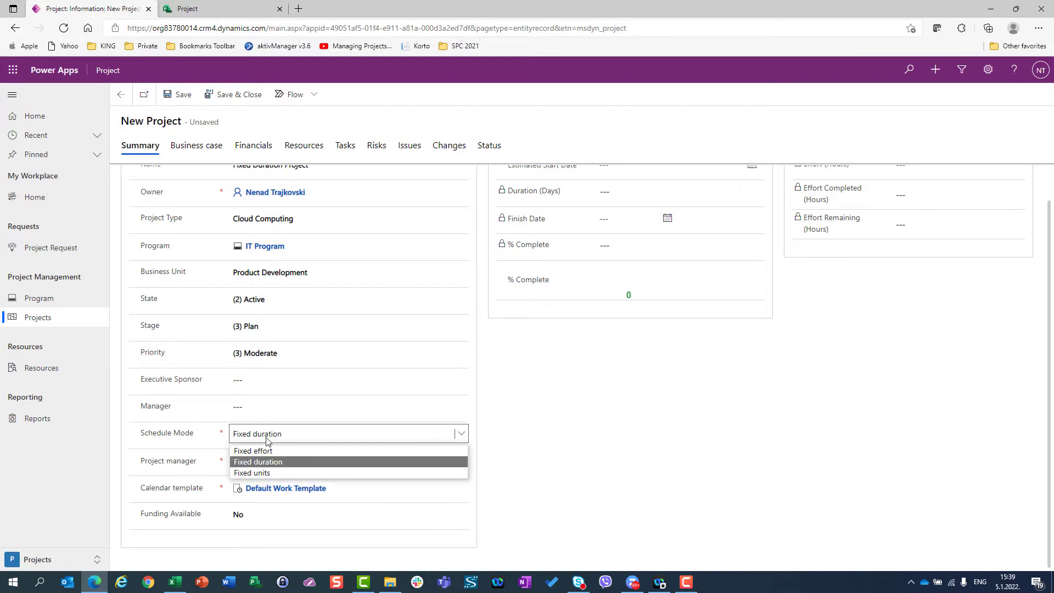
pyautogui.click(267, 439)
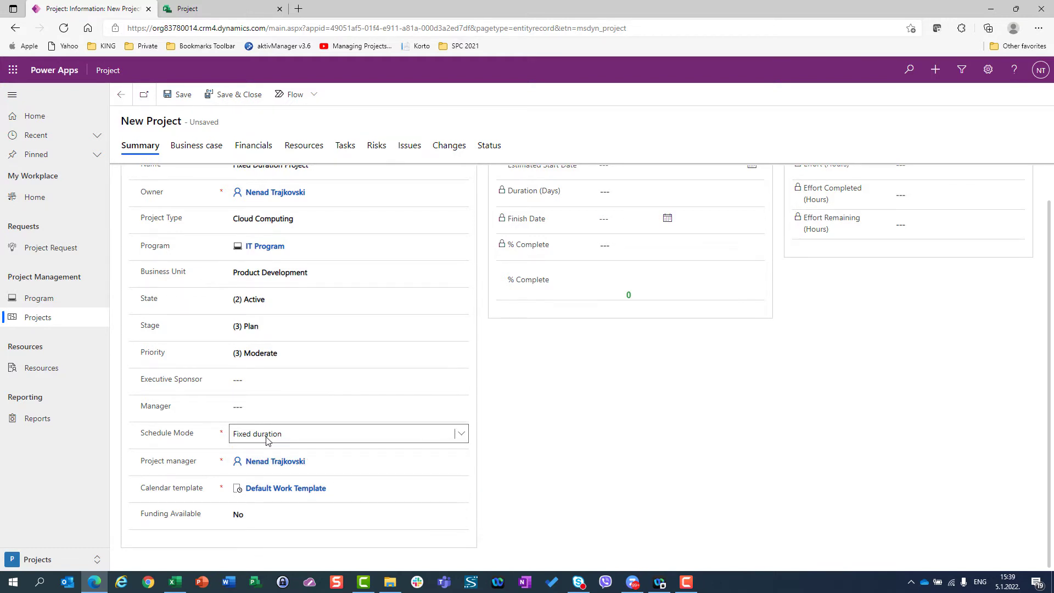
pyautogui.click(268, 438)
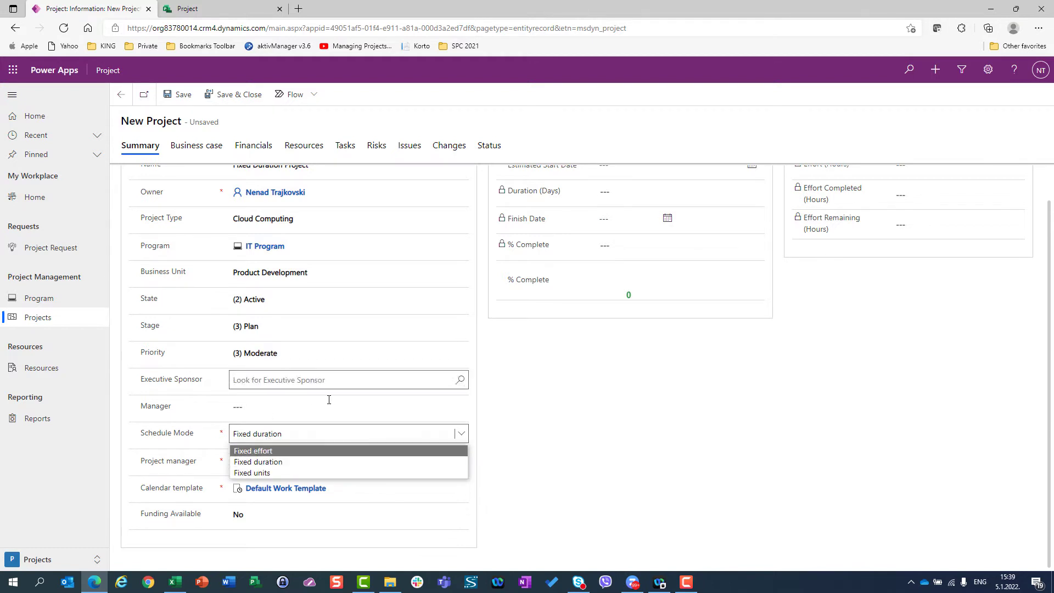
pyautogui.scroll(1, 329, 351)
pyautogui.scroll(-1, 329, 351)
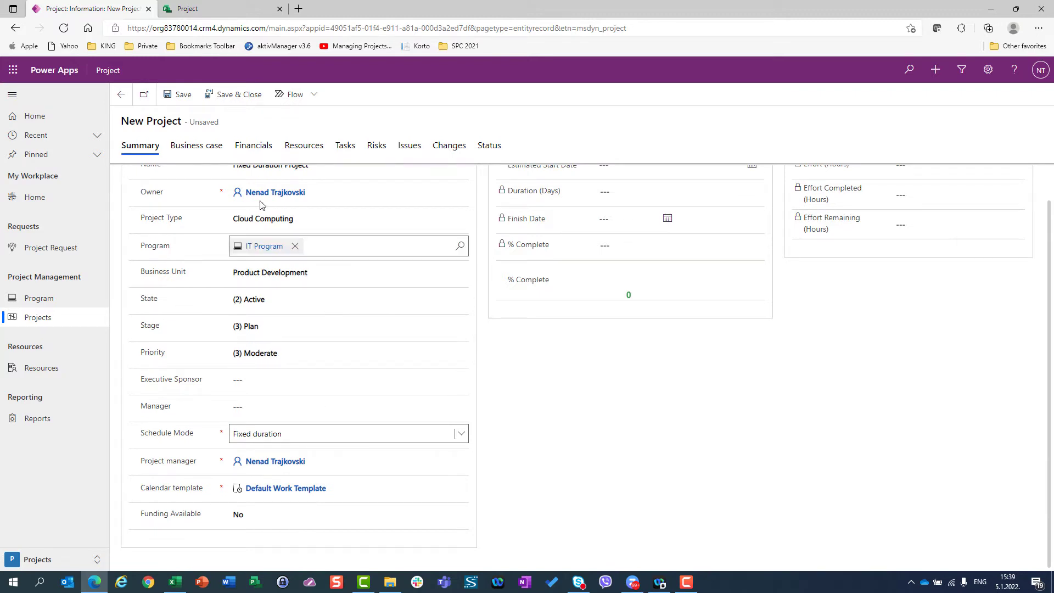
pyautogui.click(241, 102)
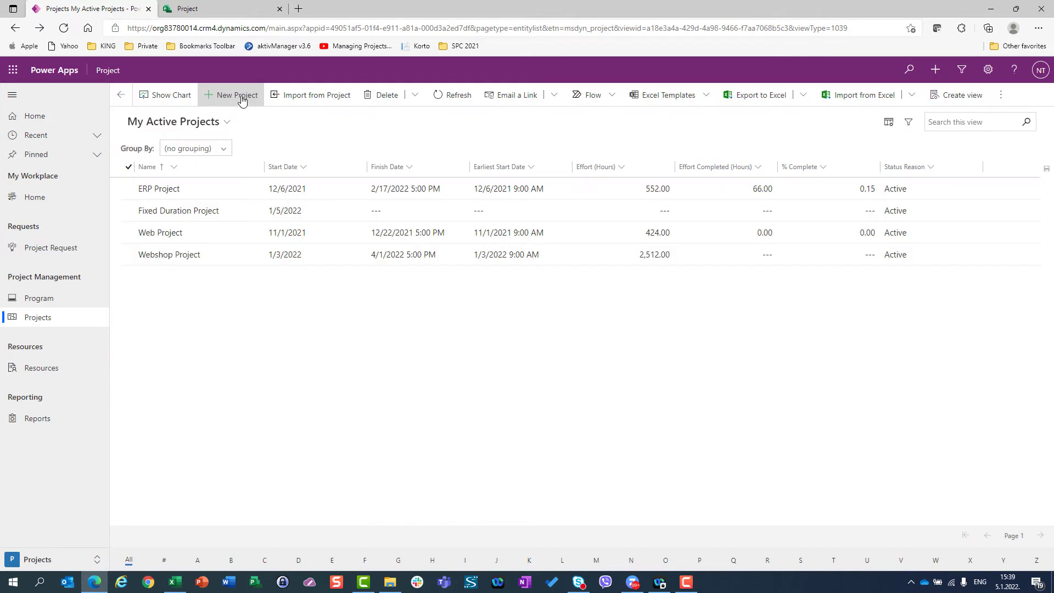
# - Start a new project record and name it Fixed Units Project
pyautogui.click(243, 100)
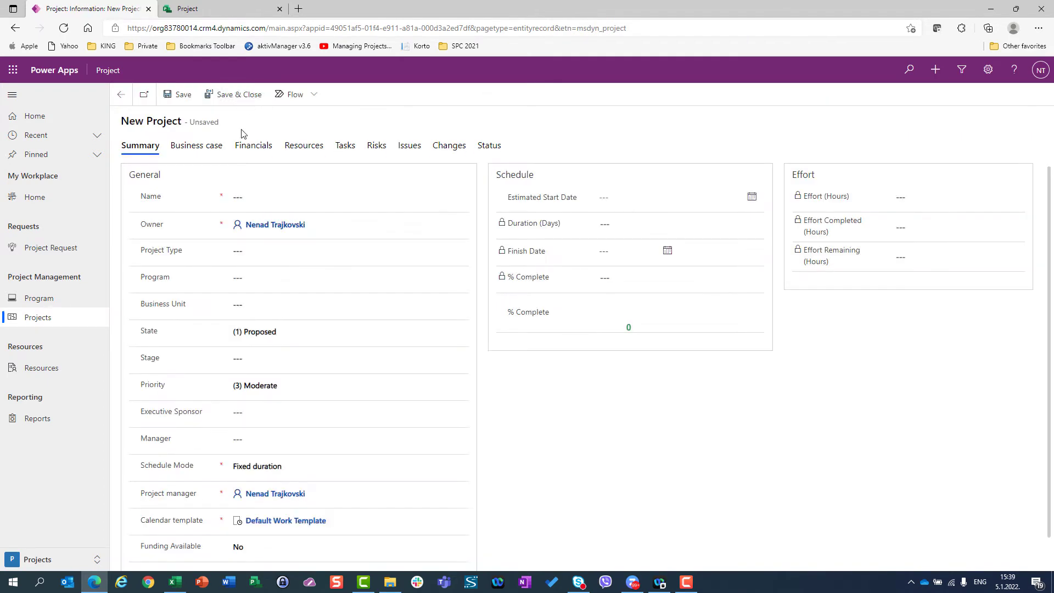
pyautogui.click(268, 196)
pyautogui.write('F')
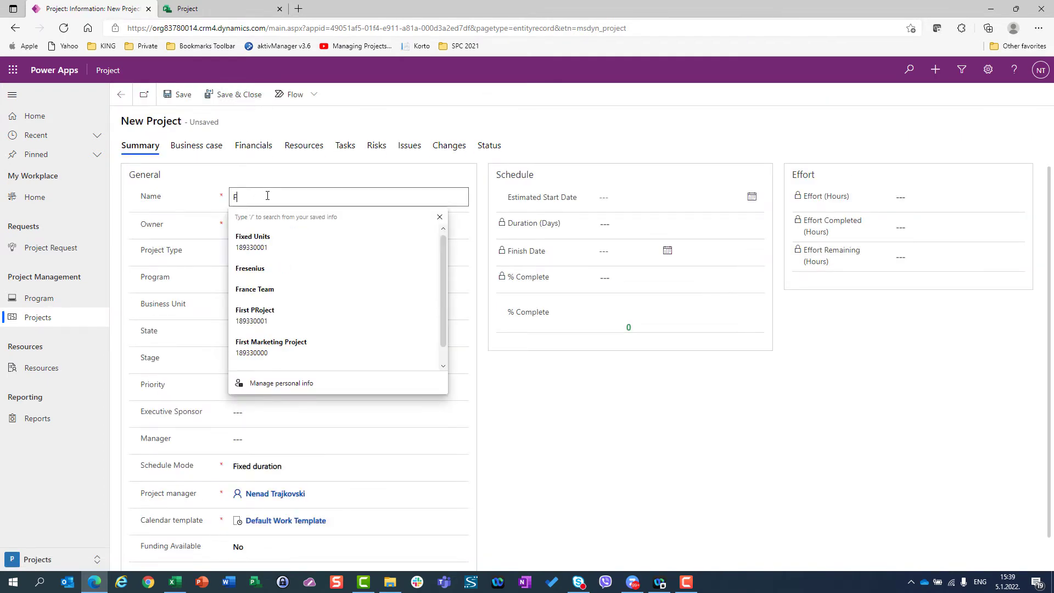
pyautogui.write('ixed Un')
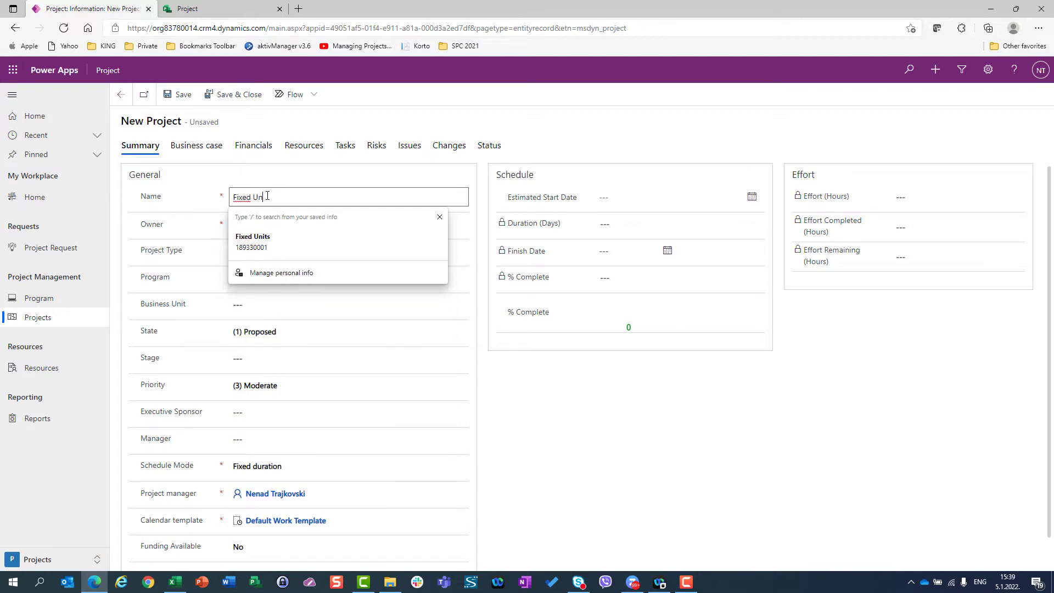
pyautogui.write('its Project')
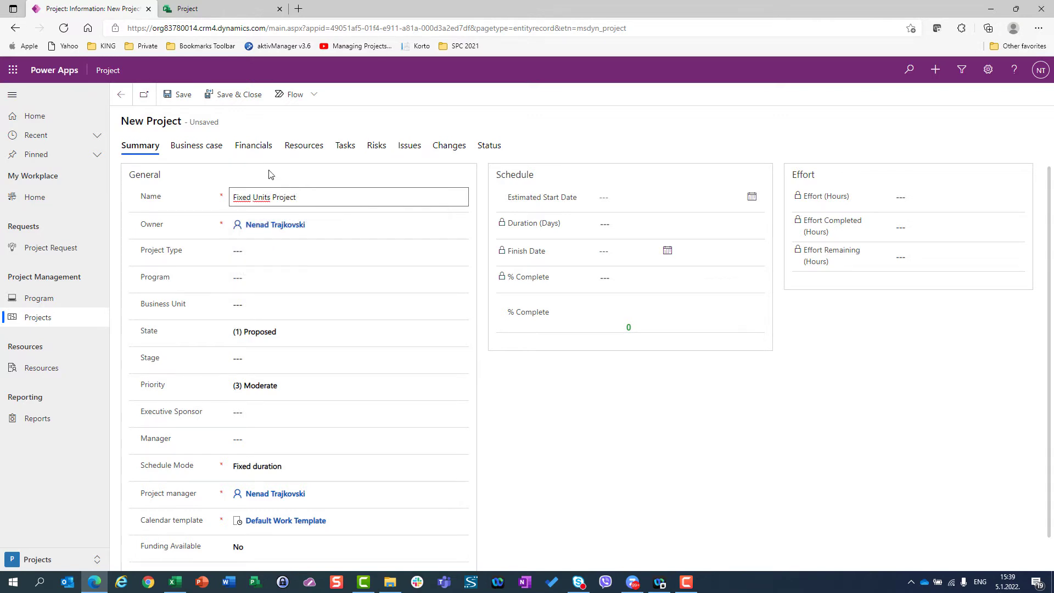
# - Set the Fixed Units Project's state to (2) Active and its schedule mode to Fixed units
pyautogui.click(286, 336)
pyautogui.click(265, 376)
pyautogui.scroll(-1, 299, 380)
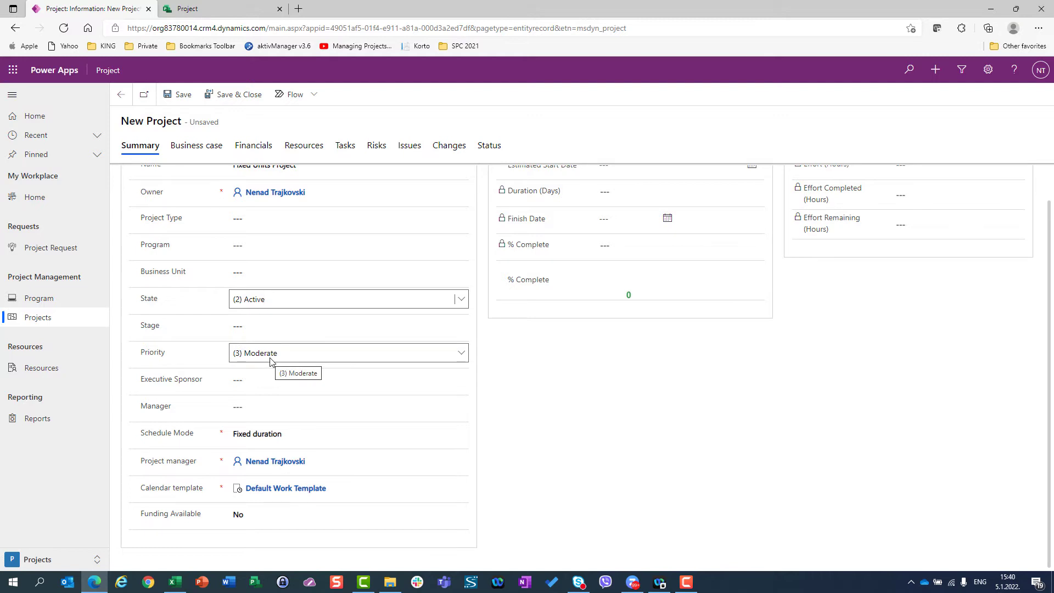
pyautogui.click(273, 442)
pyautogui.click(270, 472)
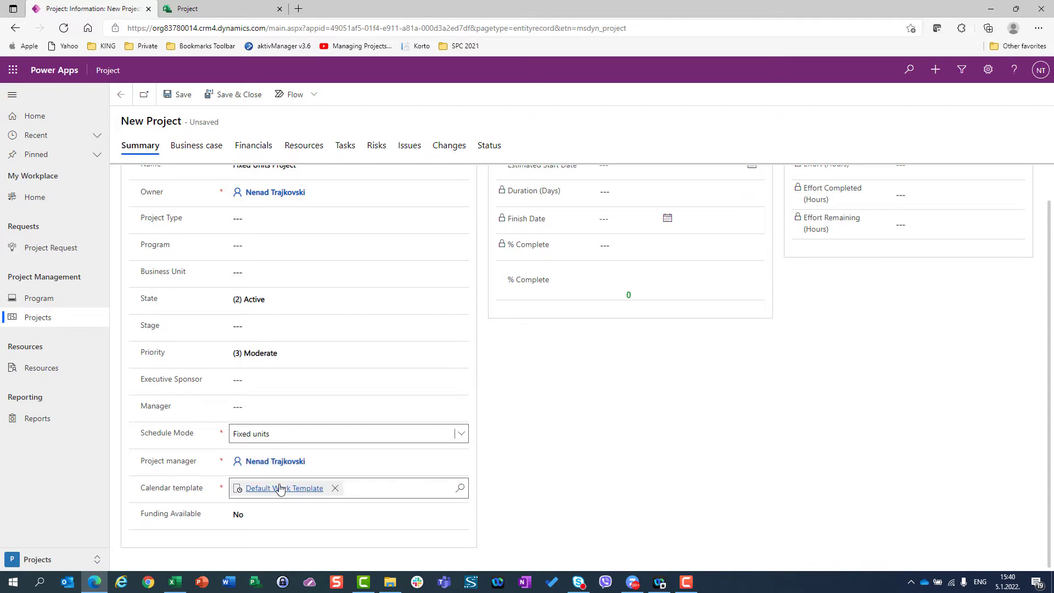
# - Replace the calendar template with Croatian timezone template Mon-Sun 09:00 AM to 17:00 PM, and save and close the Fixed Units Project
pyautogui.click(335, 489)
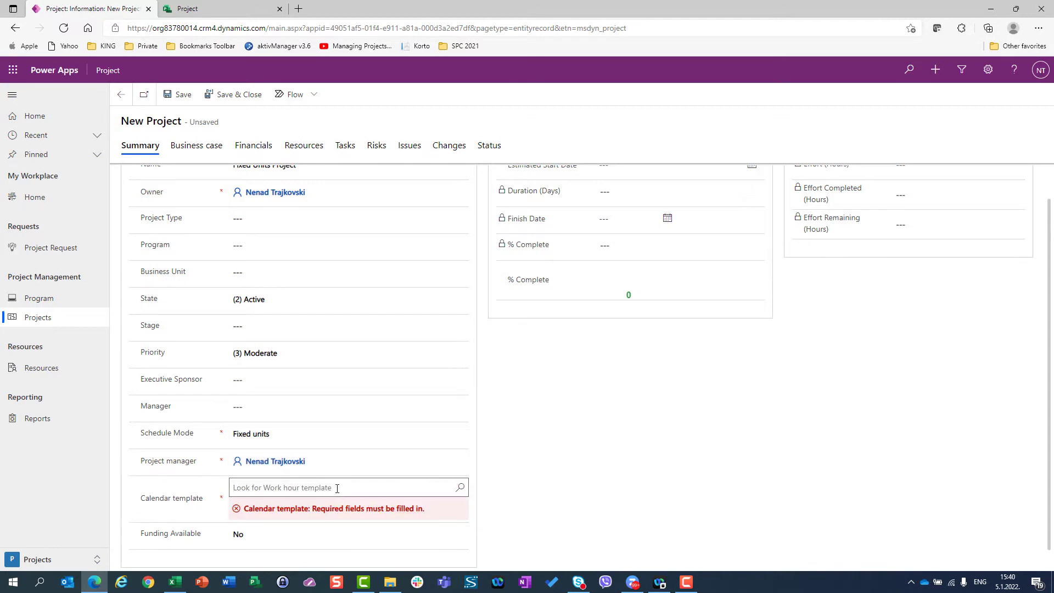
pyautogui.click(461, 488)
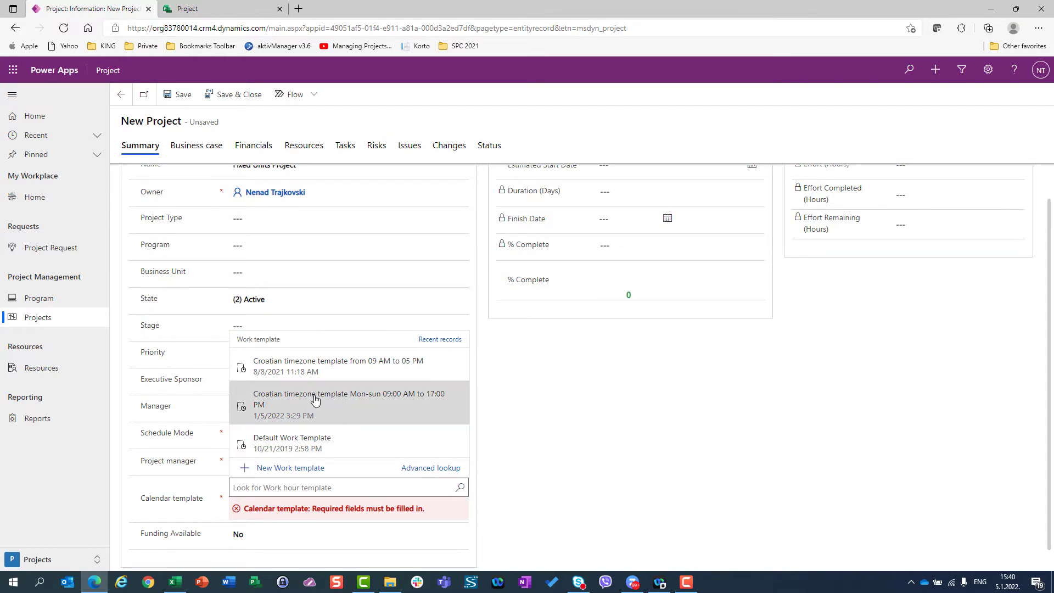
pyautogui.click(387, 400)
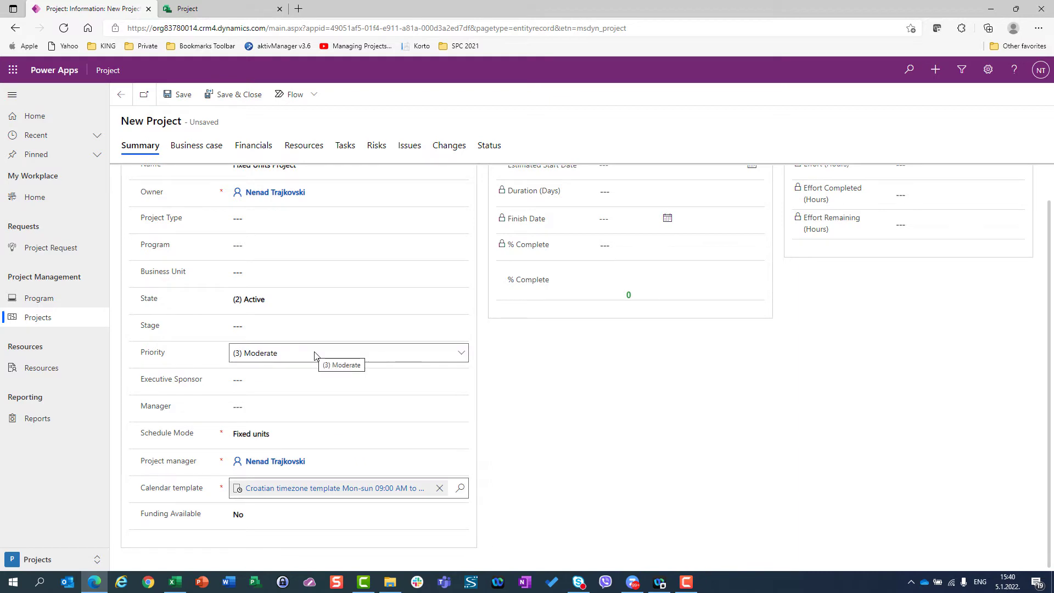
pyautogui.click(233, 95)
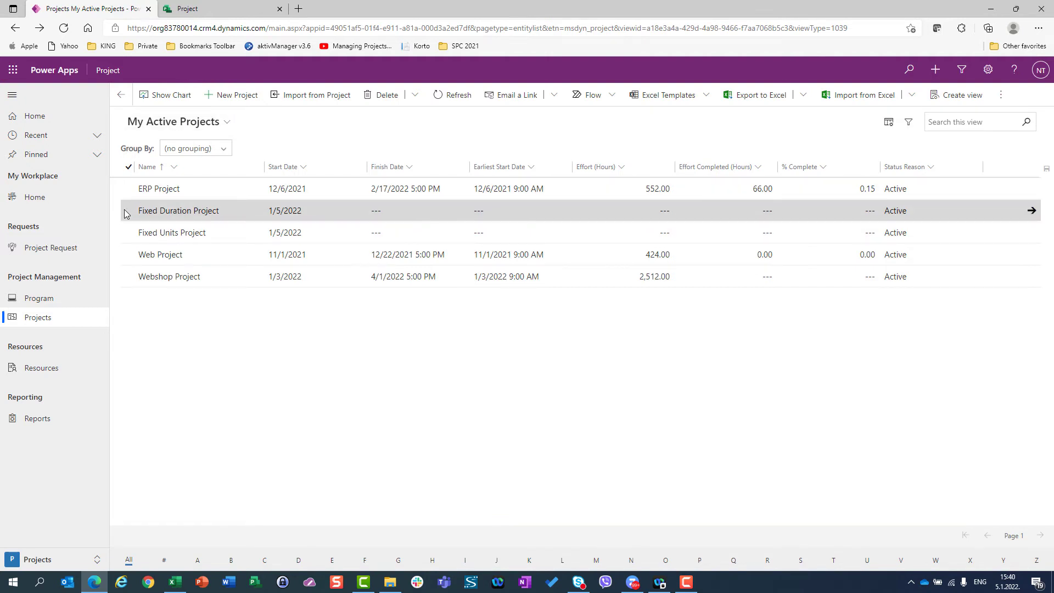
pyautogui.click(127, 212)
pyautogui.click(218, 95)
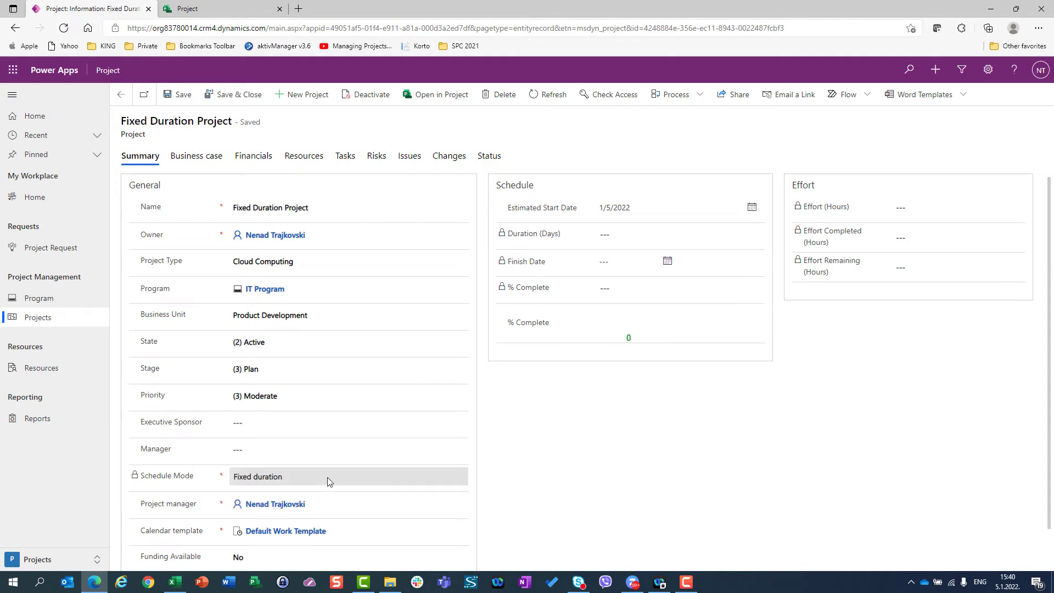
pyautogui.scroll(-1, 330, 482)
pyautogui.click(335, 489)
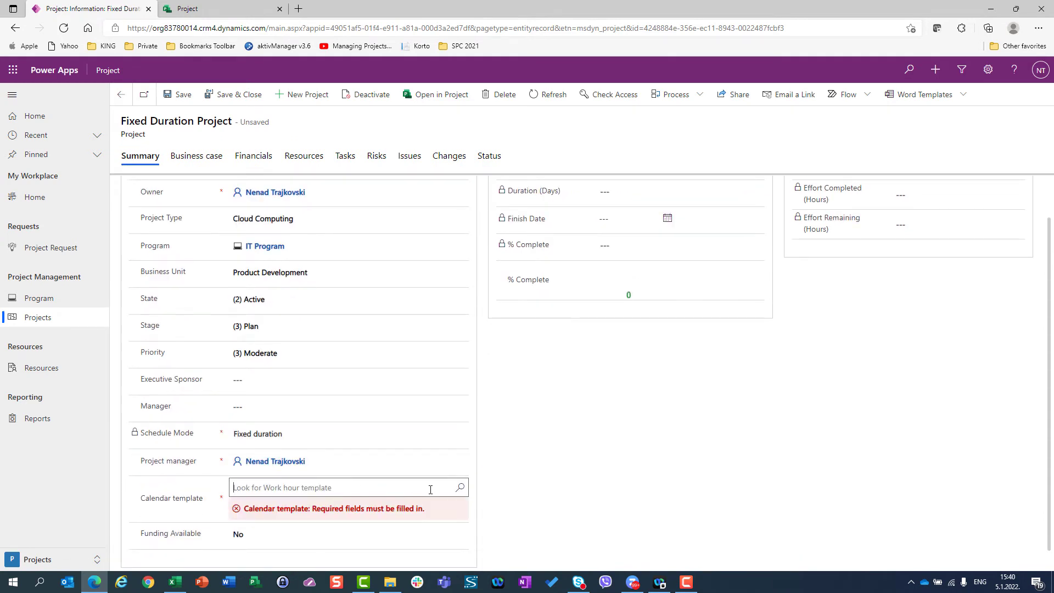
pyautogui.click(460, 488)
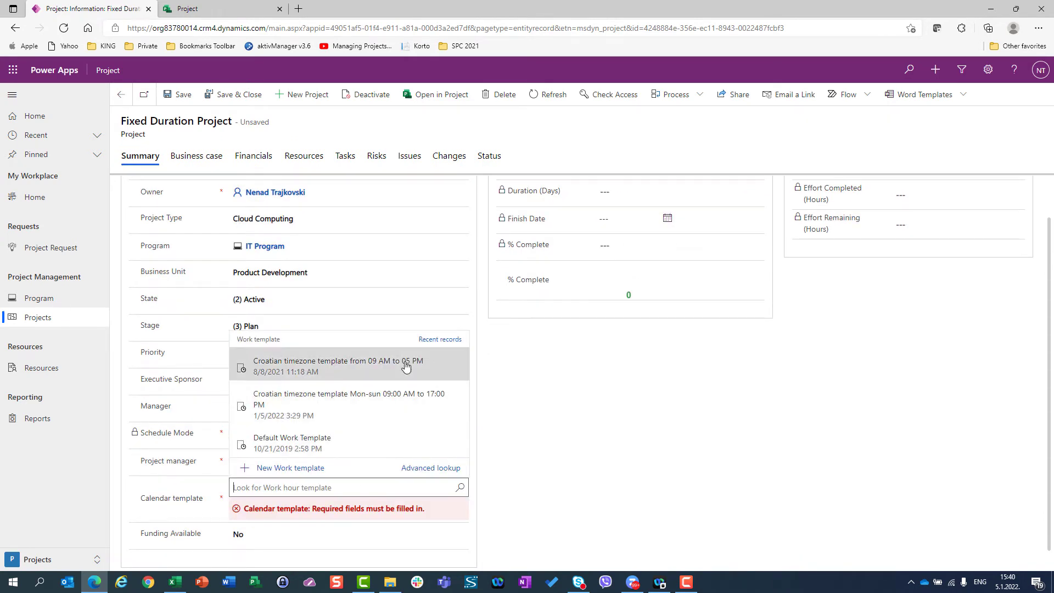
pyautogui.click(348, 406)
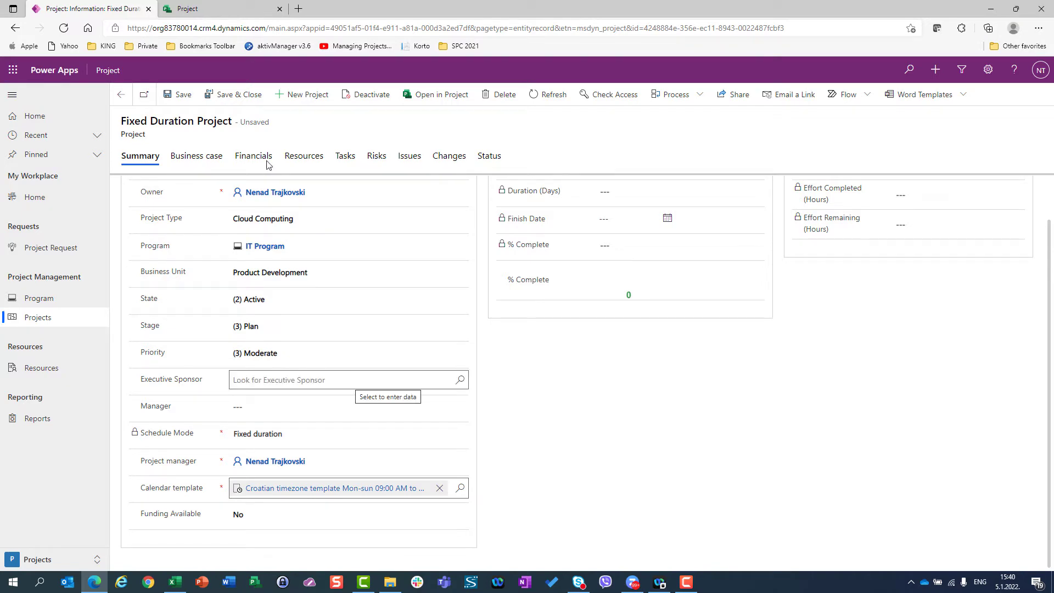
pyautogui.click(260, 96)
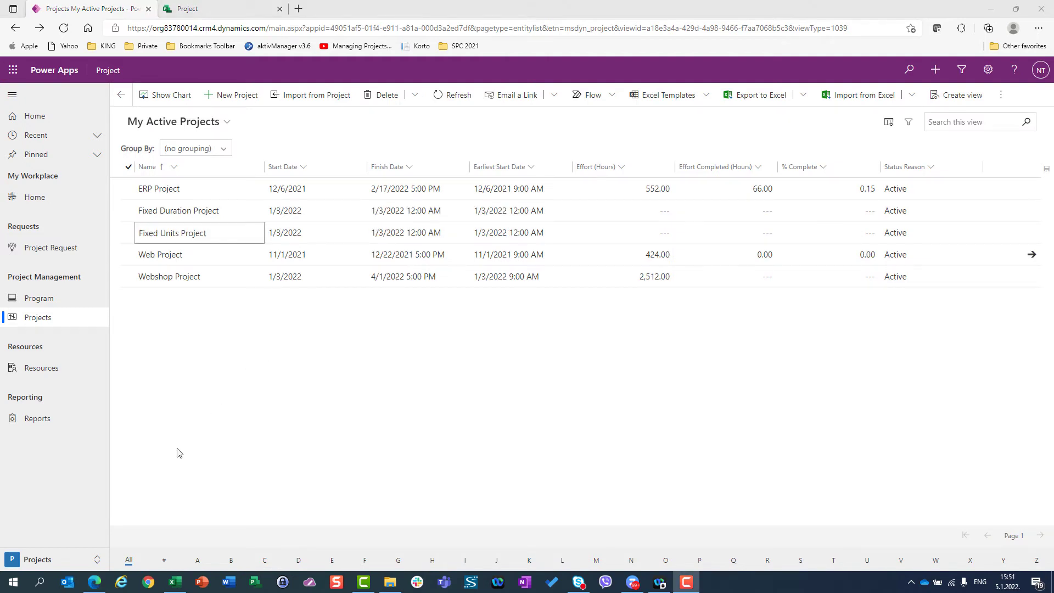
# - Open the Croatian timezone template Mon-Sun 09:00 AM to 17:00 PM from the calendar templates in the Settings area
pyautogui.click(37, 559)
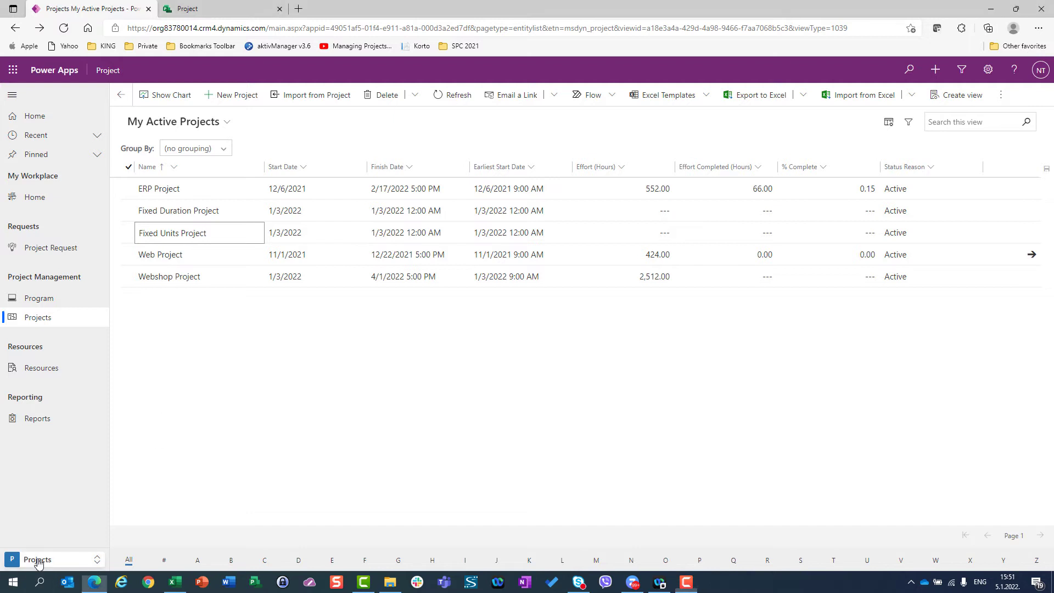
pyautogui.click(37, 519)
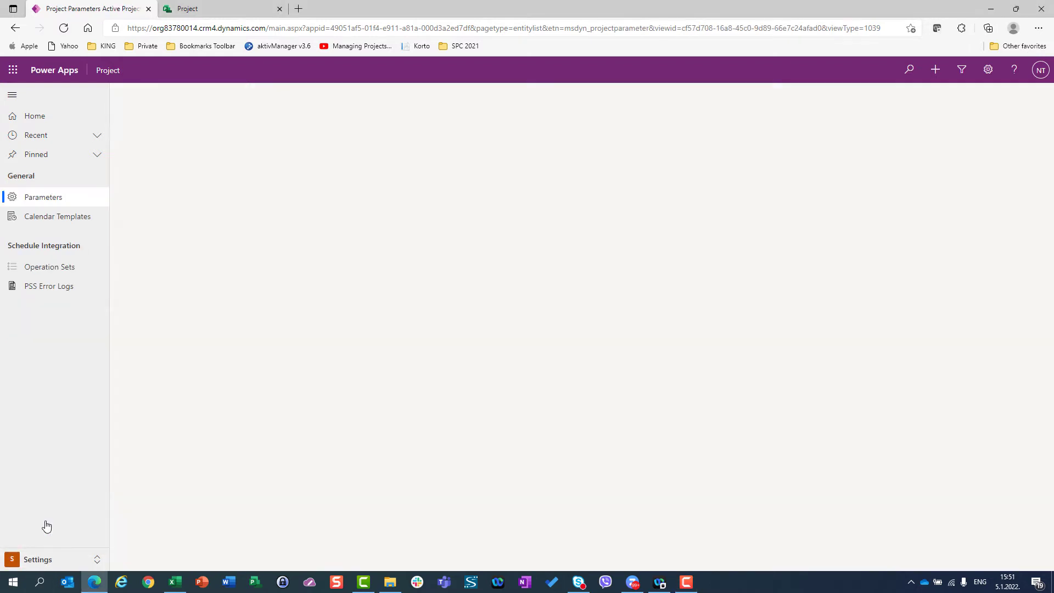
pyautogui.click(70, 220)
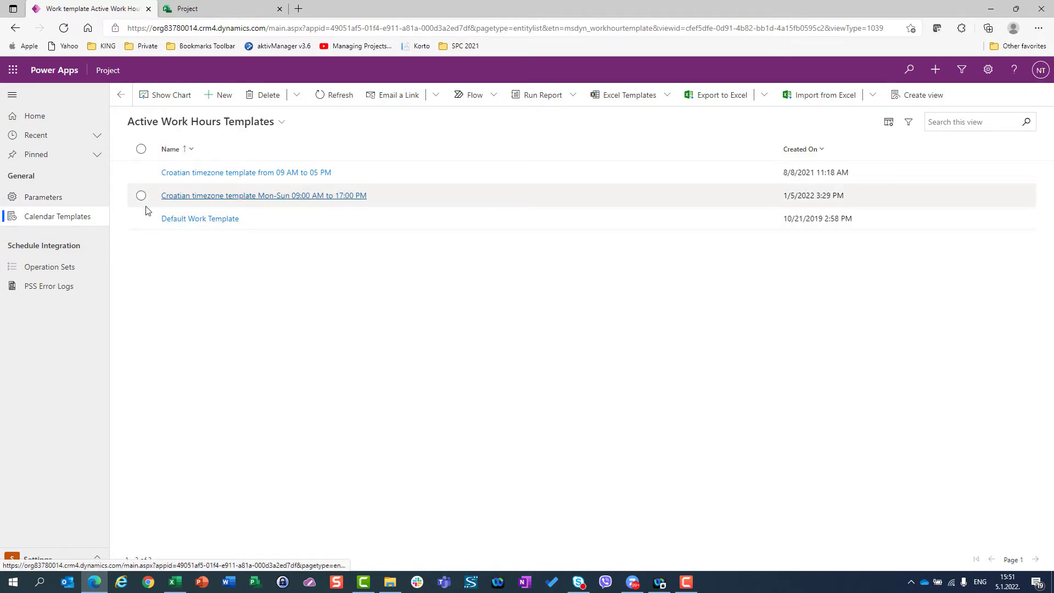
pyautogui.click(237, 198)
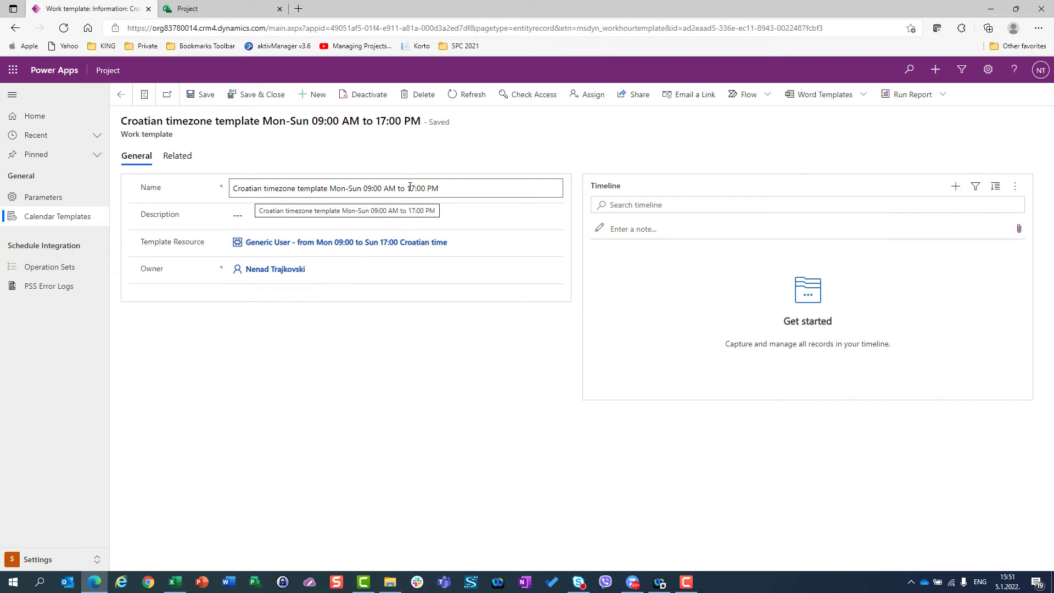
# - Open the work template's generic resource and examine its work hours calendar, including the details of the December 28 entry
pyautogui.click(357, 245)
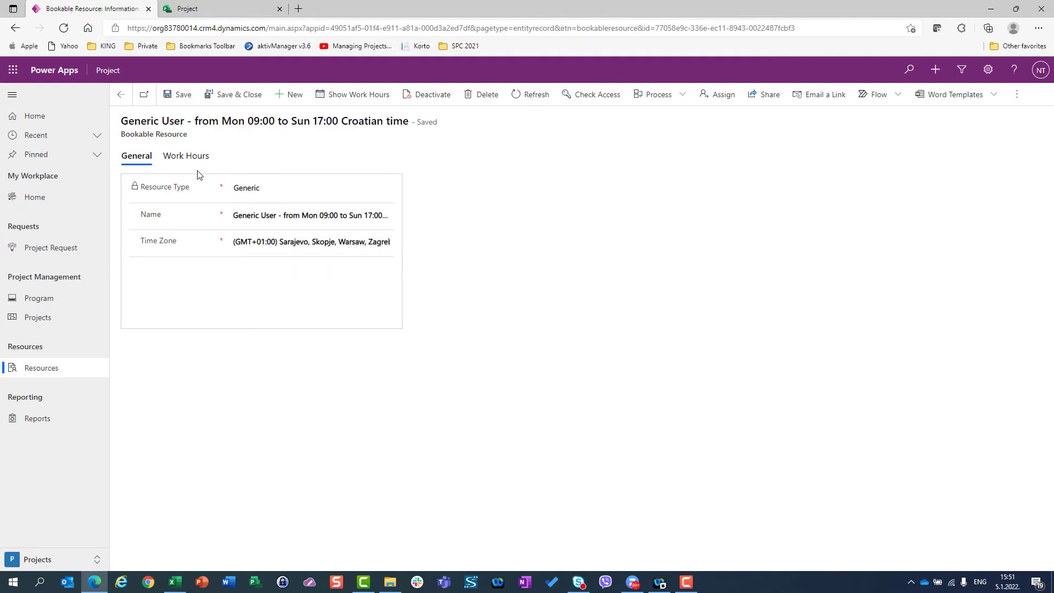
pyautogui.click(193, 157)
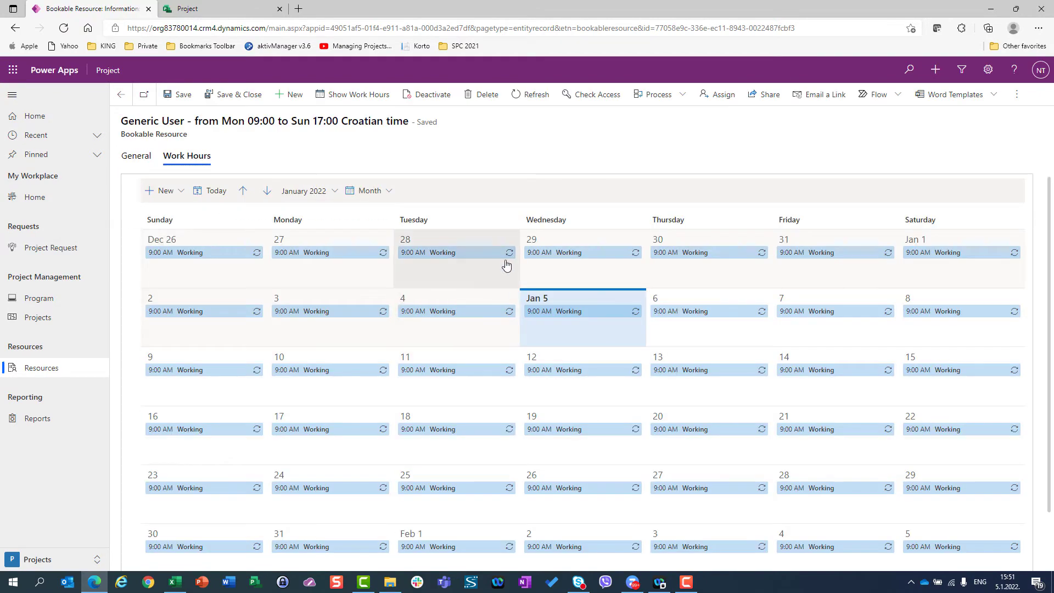
pyautogui.click(468, 255)
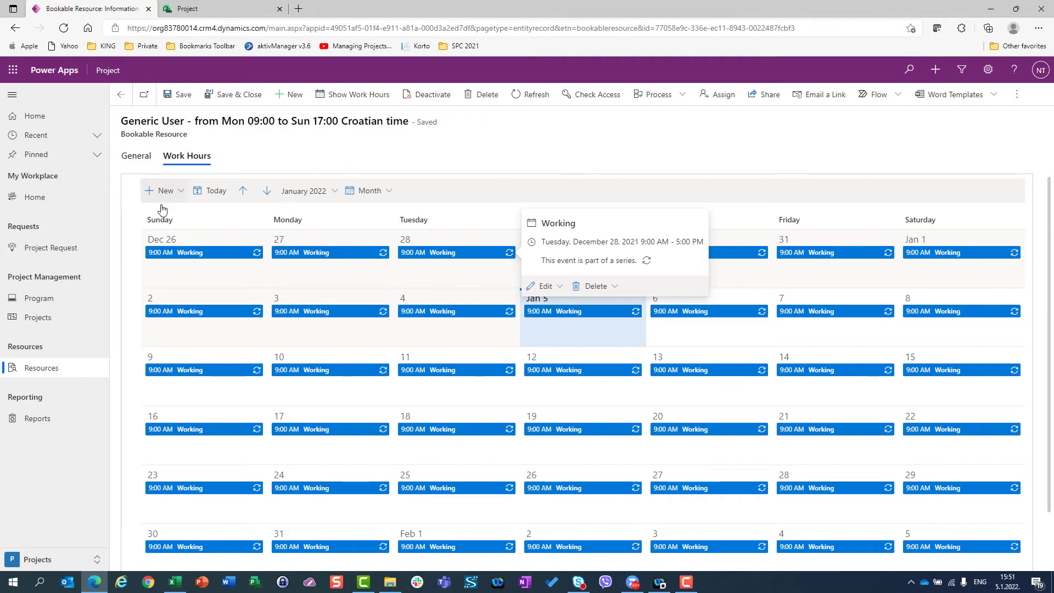
# - Open the fourth record in the active bookable resources list and examine its work hours calendar
pyautogui.moveTo(67, 375); pyautogui.dragTo(50, 373)
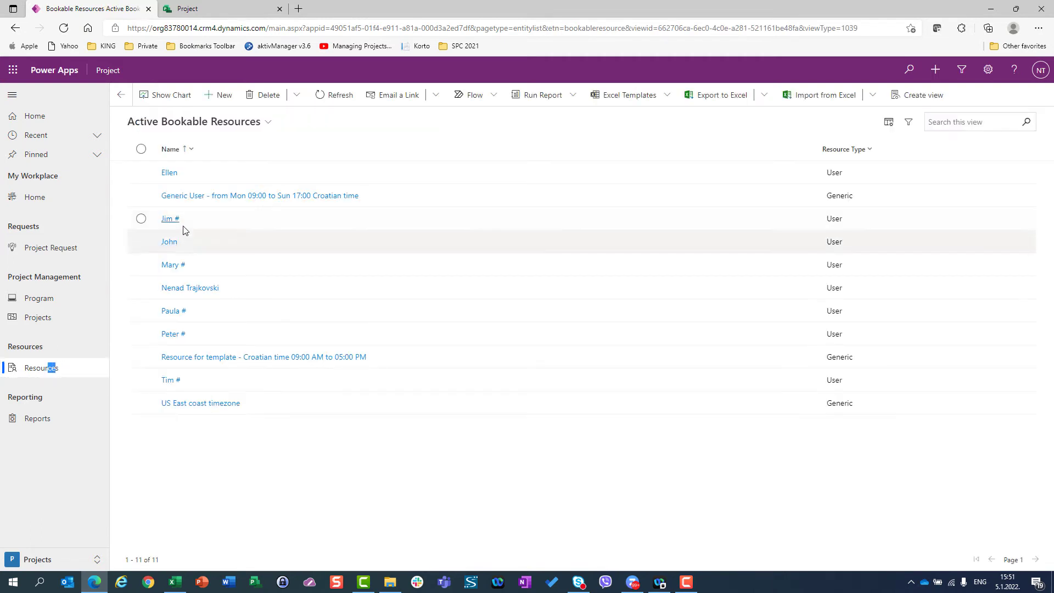
pyautogui.click(169, 242)
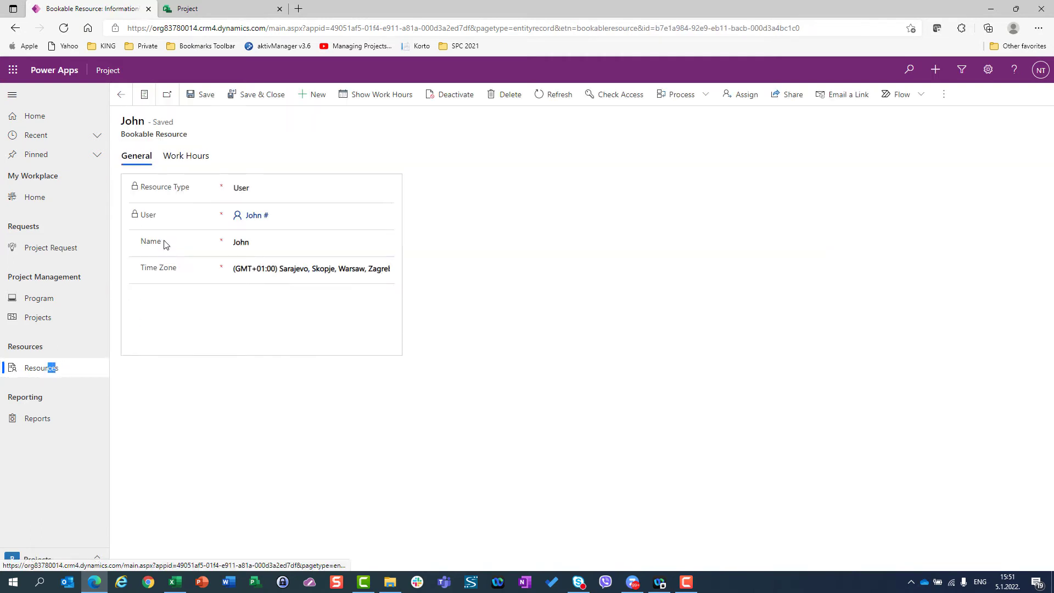
pyautogui.click(179, 157)
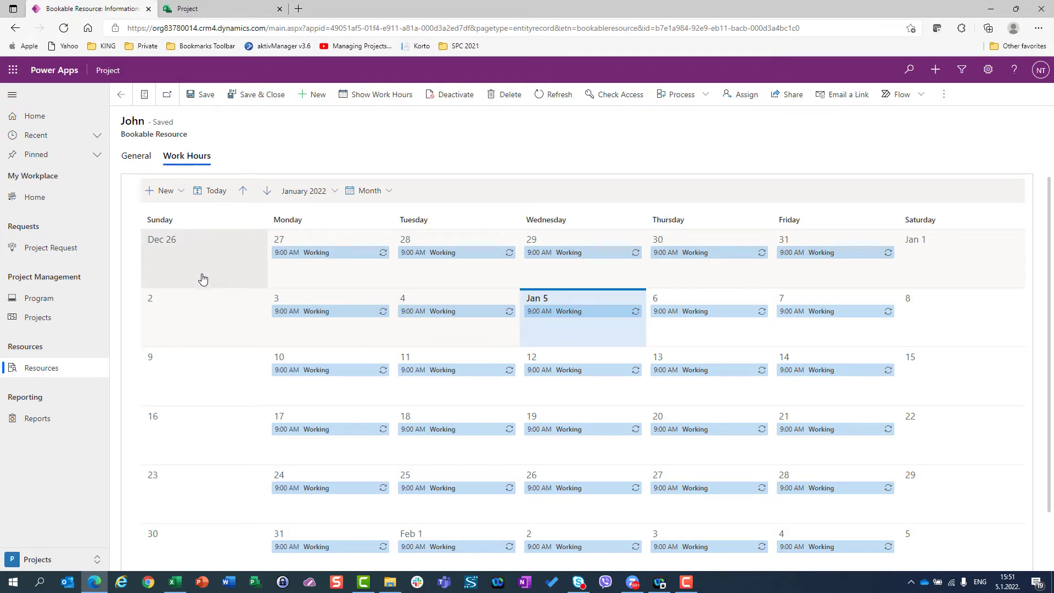
# - Return to the active projects list and open the task grid of the Fixed Duration Project
pyautogui.click(41, 564)
pyautogui.click(40, 500)
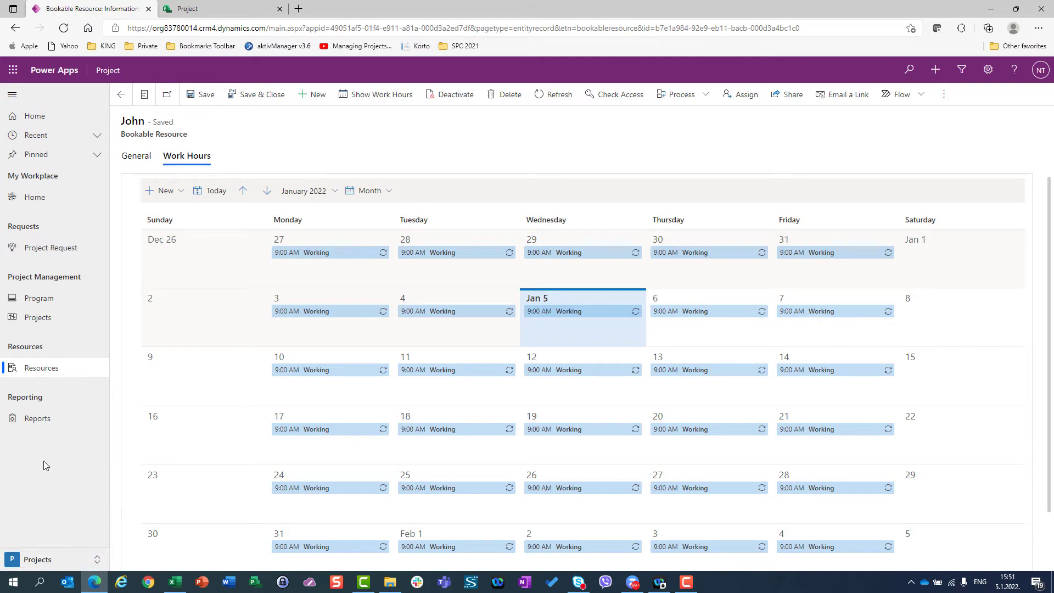
pyautogui.click(38, 317)
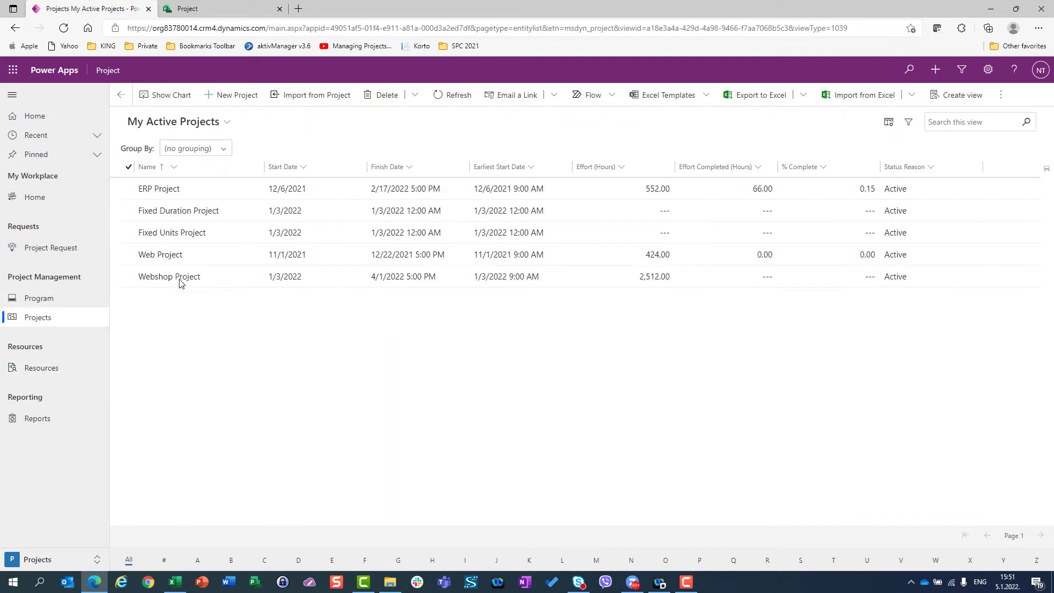
pyautogui.click(131, 212)
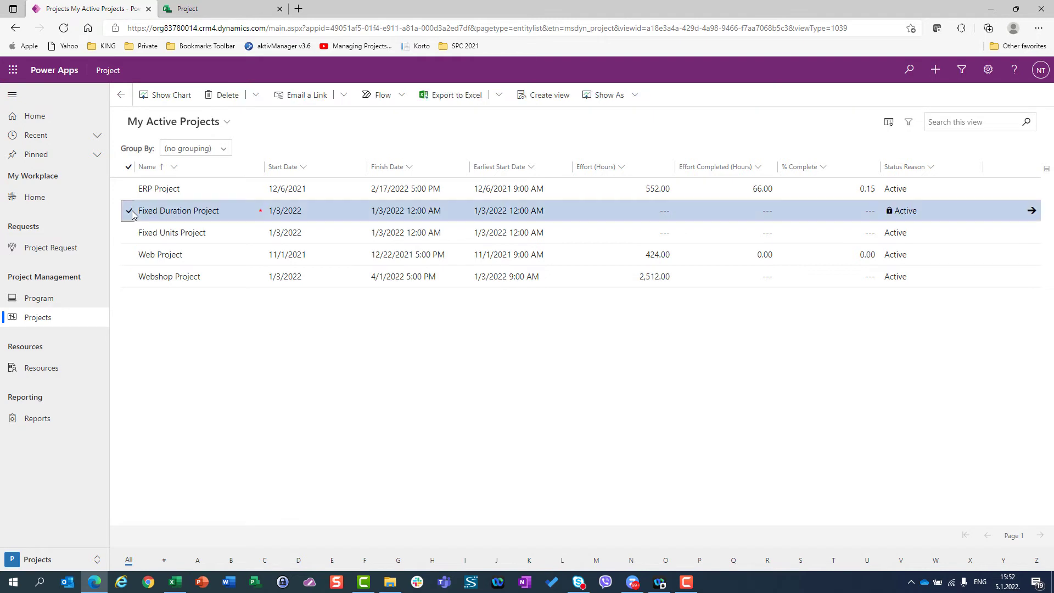
pyautogui.click(233, 100)
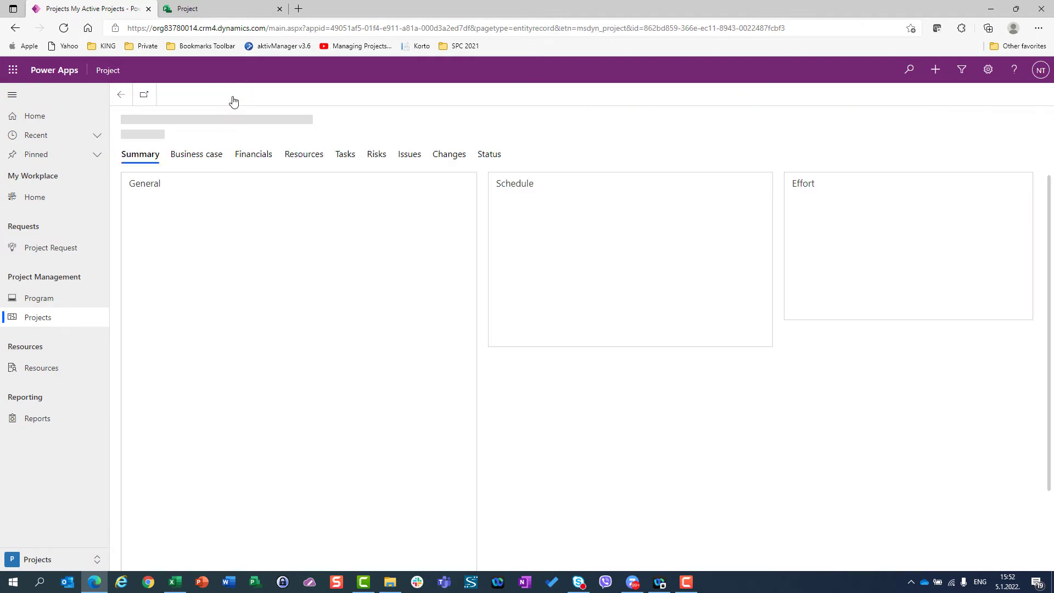
pyautogui.click(347, 157)
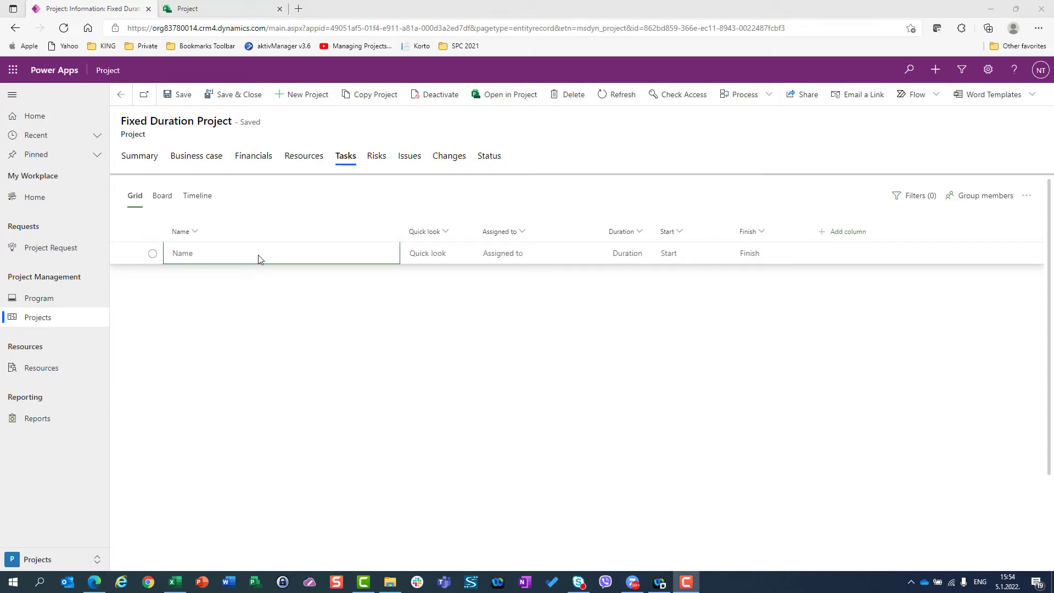
# - Add a task named Task 1 with a duration of 7 days and show the Effort column in the task grid
pyautogui.click(255, 258)
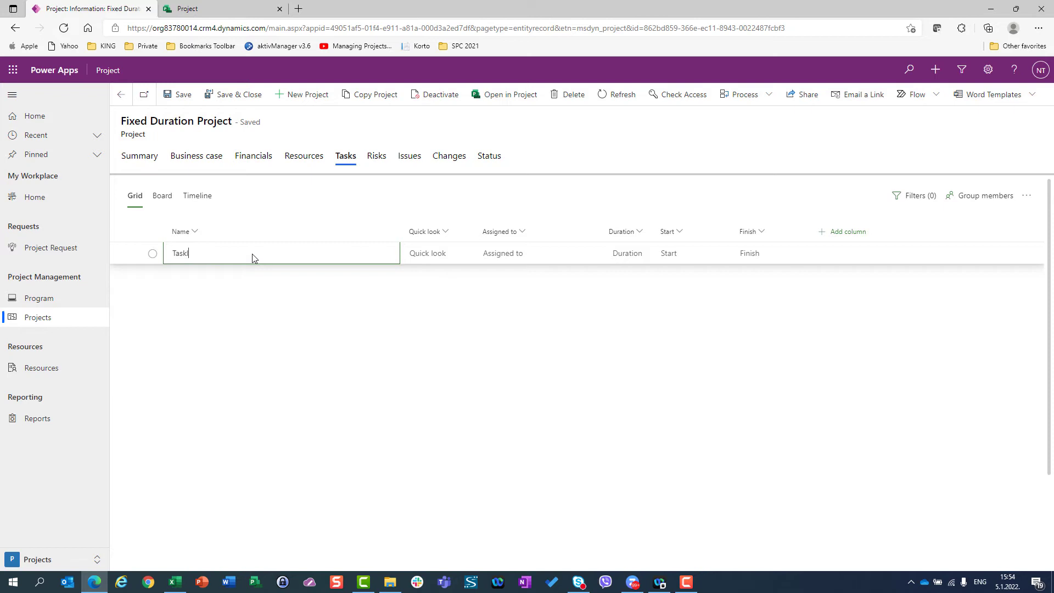
pyautogui.write('Task 1')
pyautogui.press('Return')
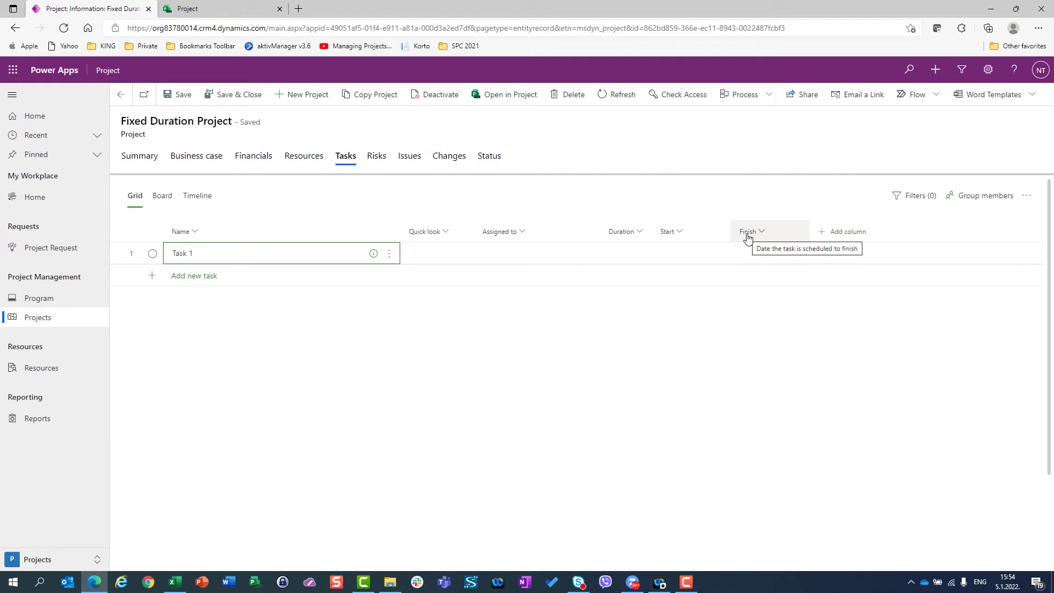
pyautogui.click(635, 256)
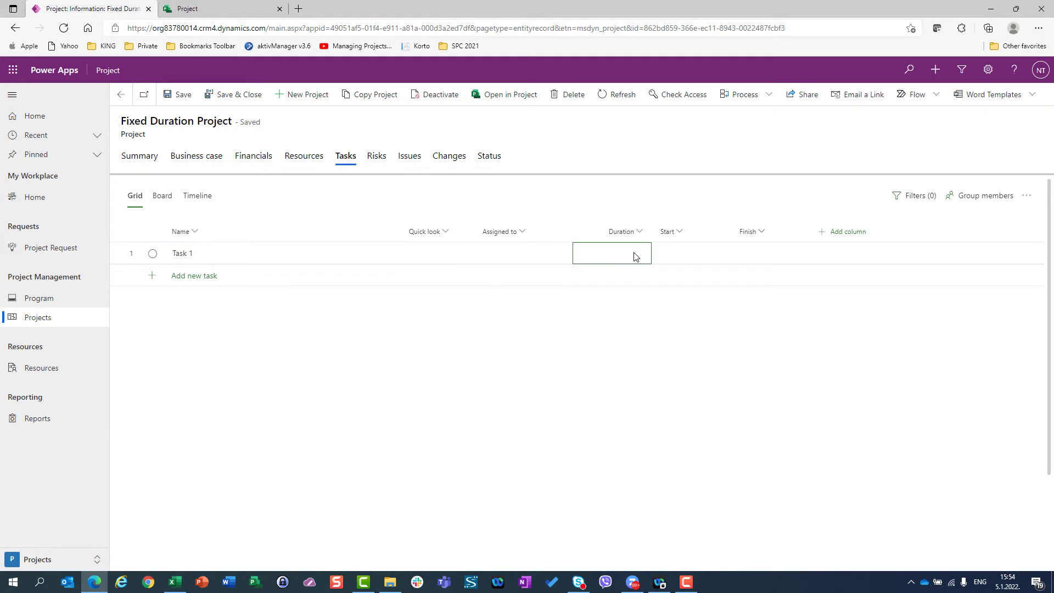
pyautogui.write('7')
pyautogui.press('Return')
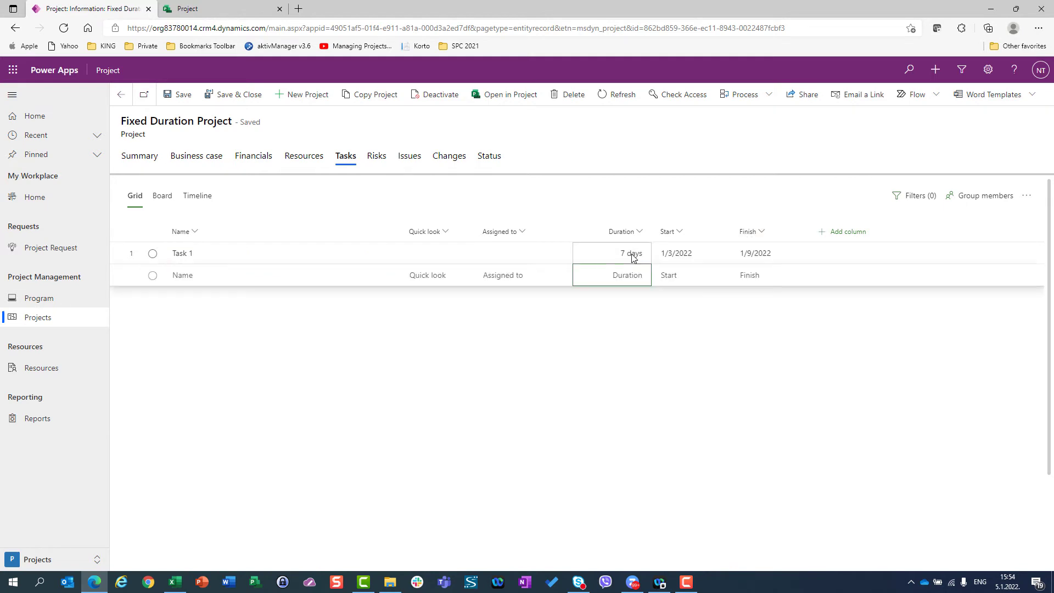
pyautogui.click(634, 257)
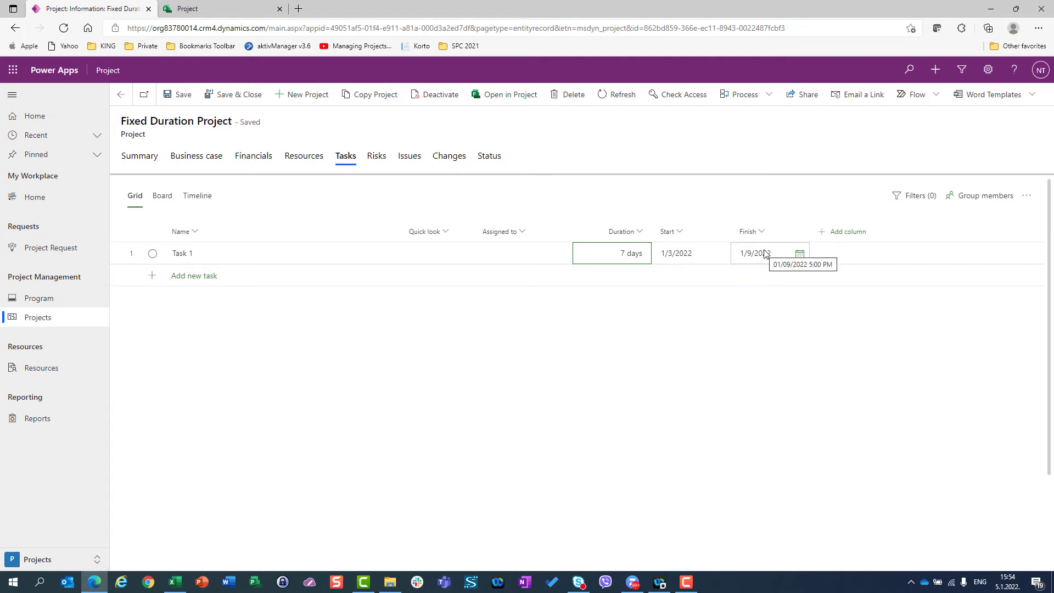
pyautogui.click(828, 236)
pyautogui.click(848, 354)
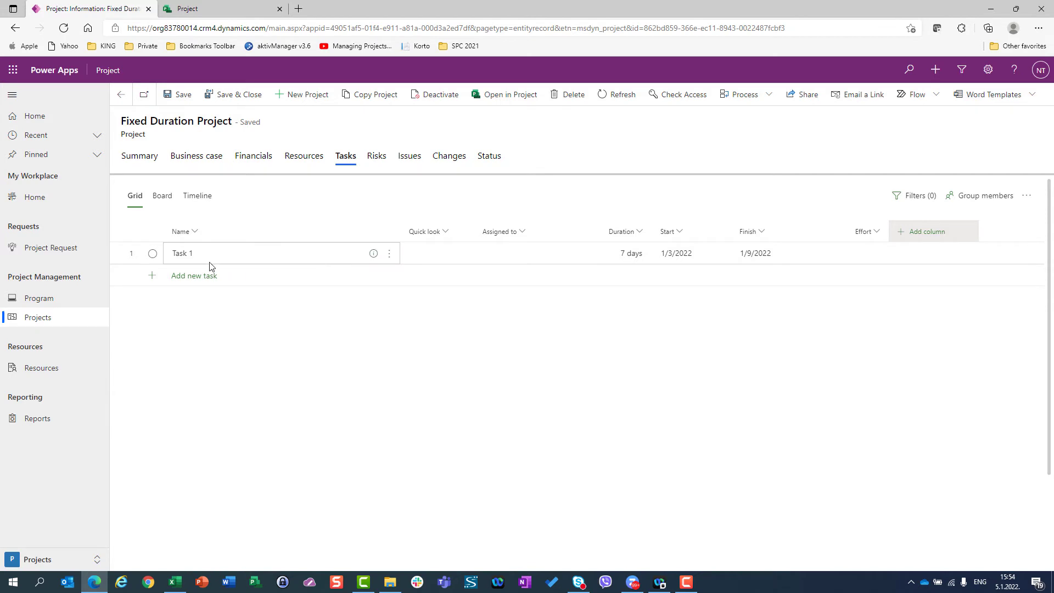
# - Add the Fixed Duration Project to the existing group Blog - Project for the Web
pyautogui.click(986, 202)
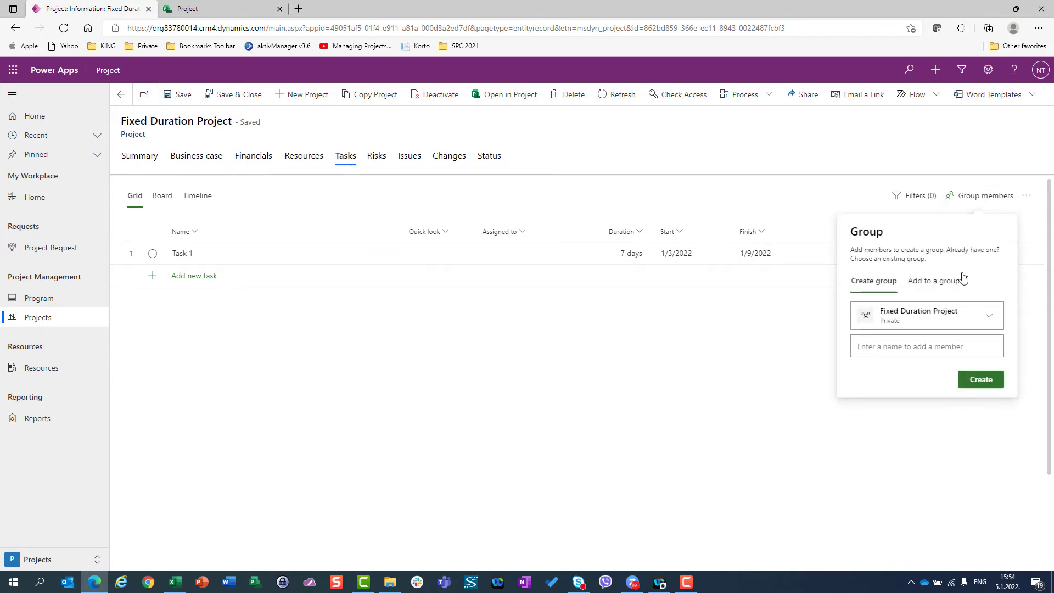
pyautogui.click(927, 281)
pyautogui.click(906, 316)
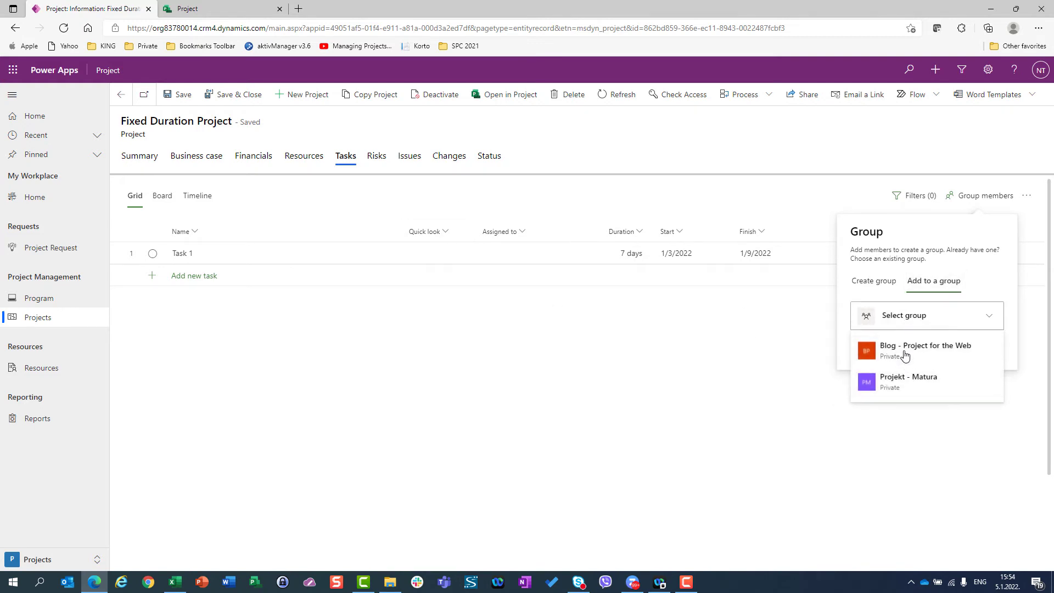
pyautogui.click(904, 351)
pyautogui.click(976, 356)
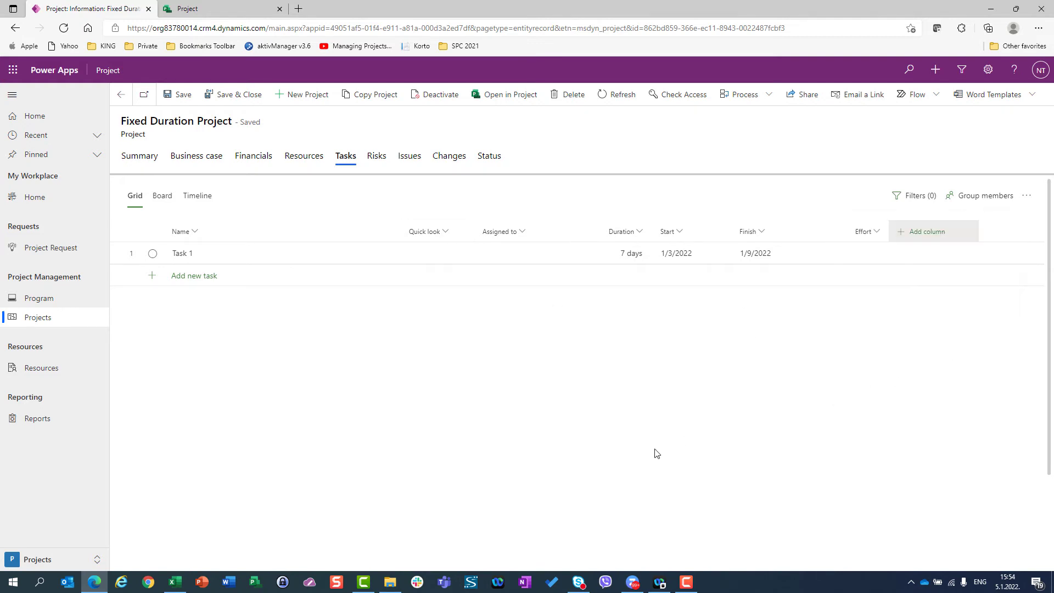
# - Assign Task 1 to the fourth member in the list of unassigned group members
pyautogui.click(502, 253)
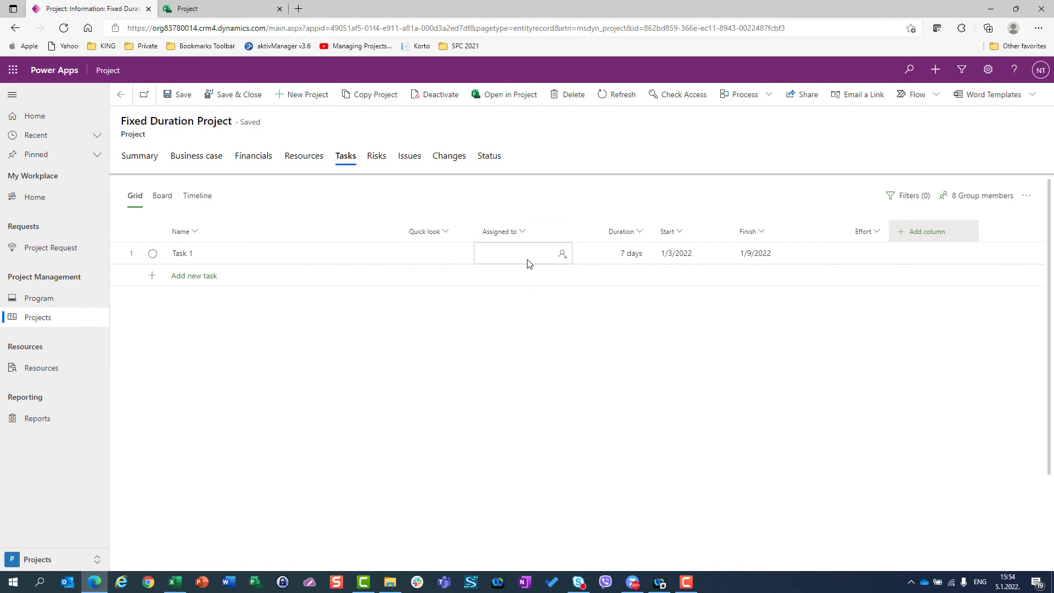
pyautogui.click(561, 255)
pyautogui.click(529, 402)
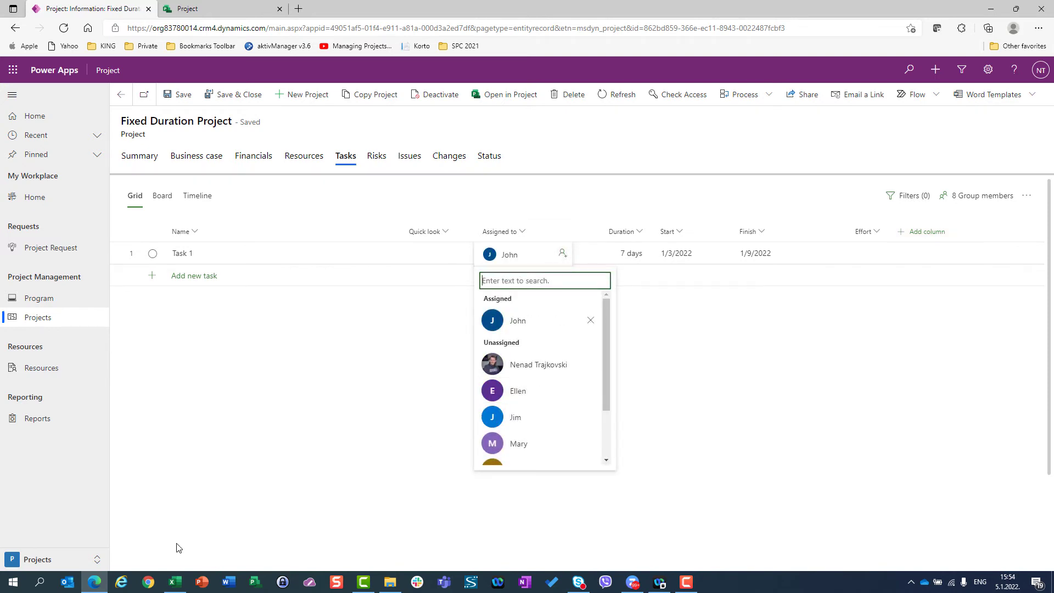
pyautogui.click(285, 473)
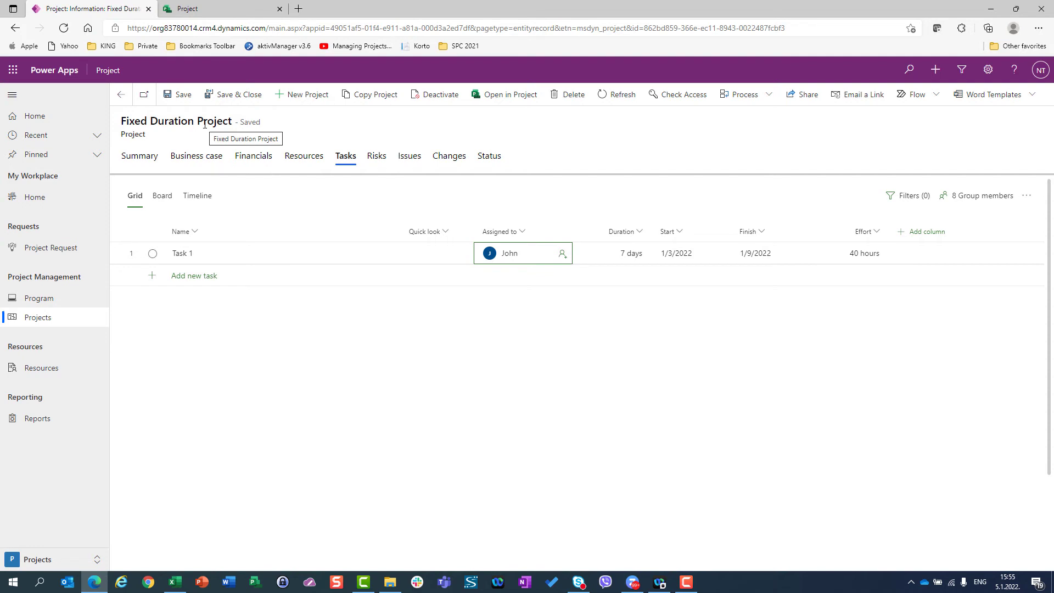
# - Save and close the Fixed Duration Project, and open the task grid of the Fixed Units Project
pyautogui.click(242, 103)
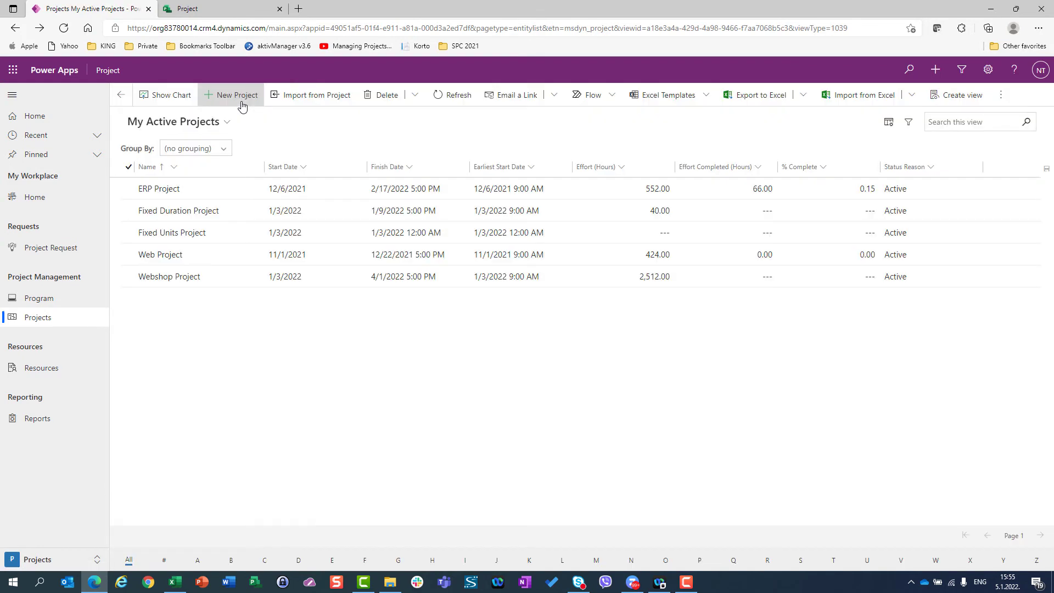
pyautogui.click(130, 235)
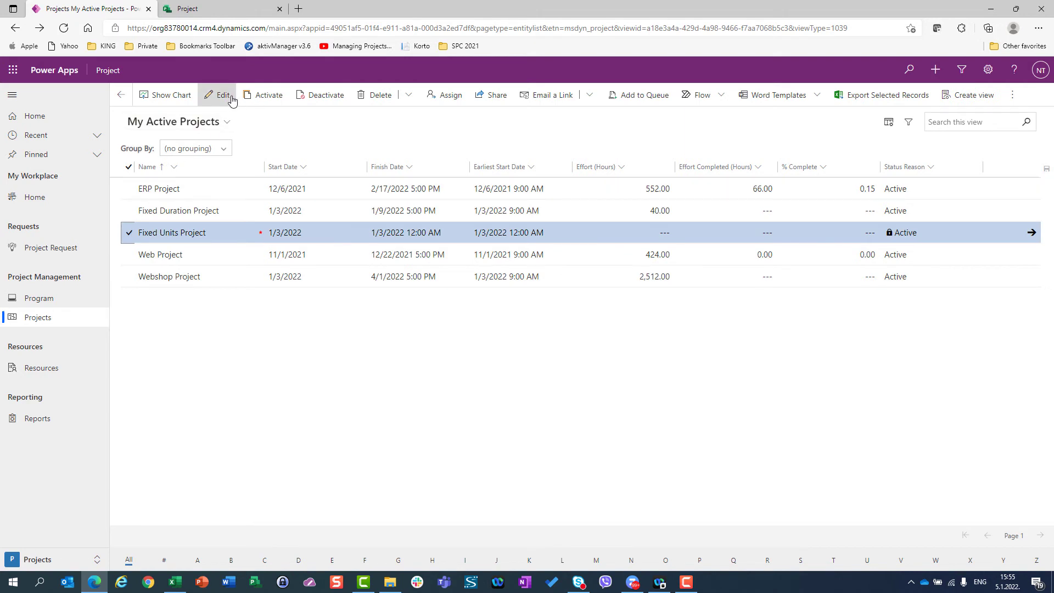
pyautogui.click(223, 96)
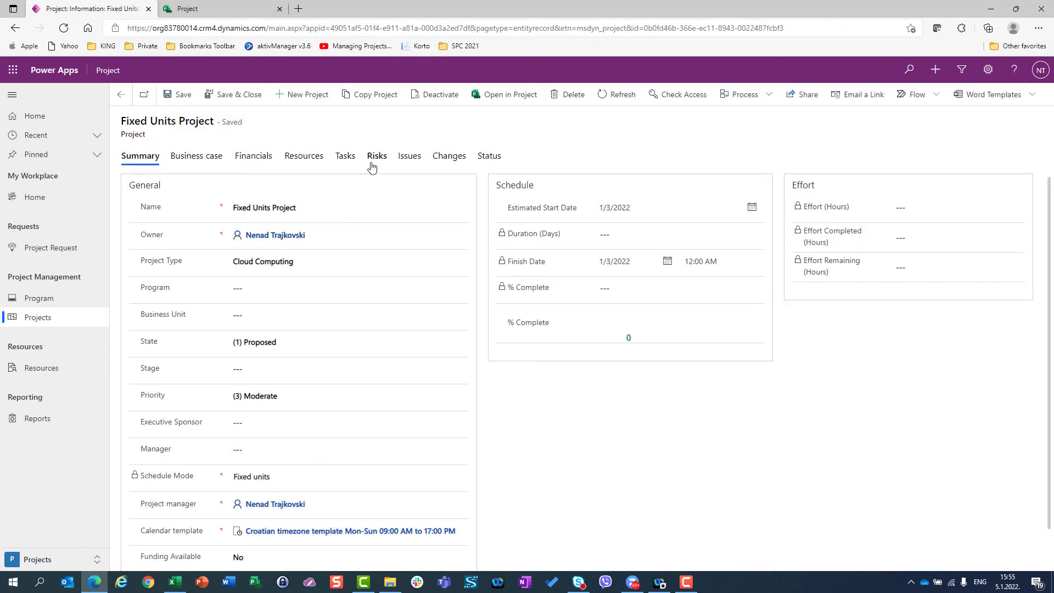
pyautogui.click(342, 158)
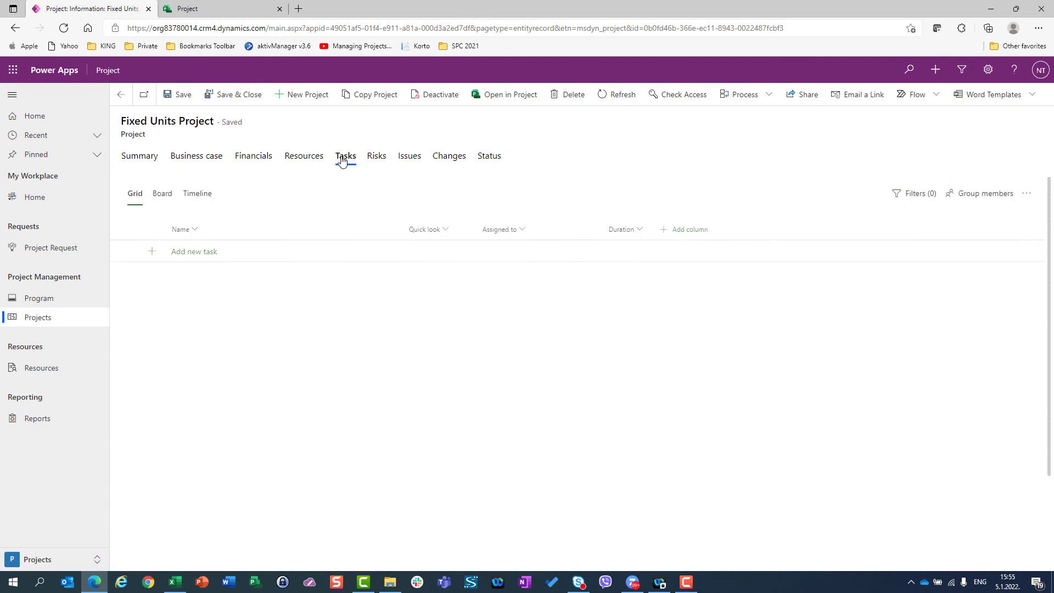
# - Add a new task named Task to the Fixed Units Project
pyautogui.click(212, 256)
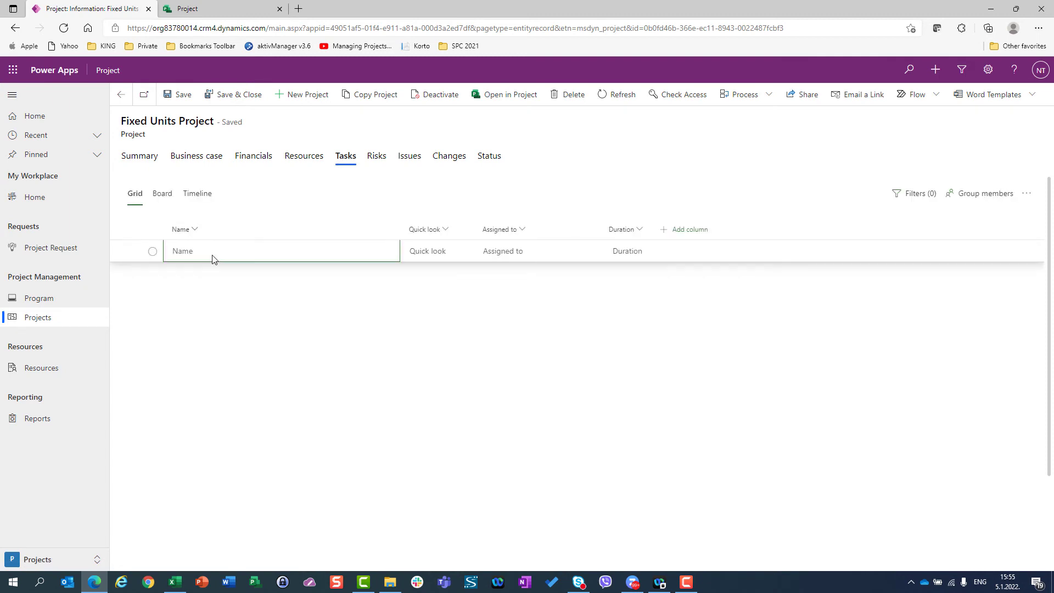
pyautogui.write('Task')
pyautogui.press('Return')
pyautogui.click(215, 259)
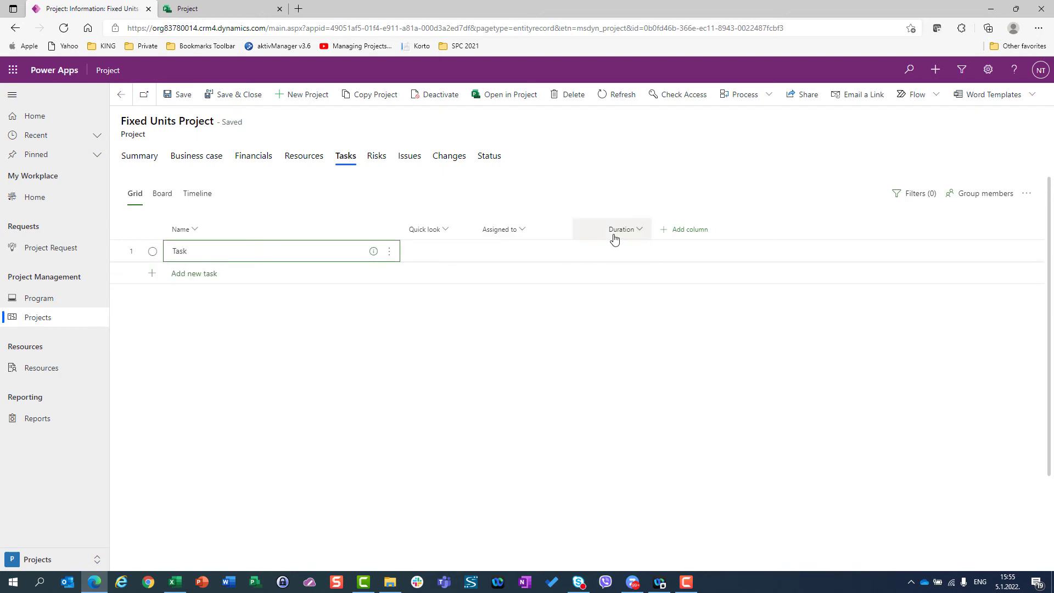
# - Add the Start, Finish and Effort columns to the task grid
pyautogui.click(695, 235)
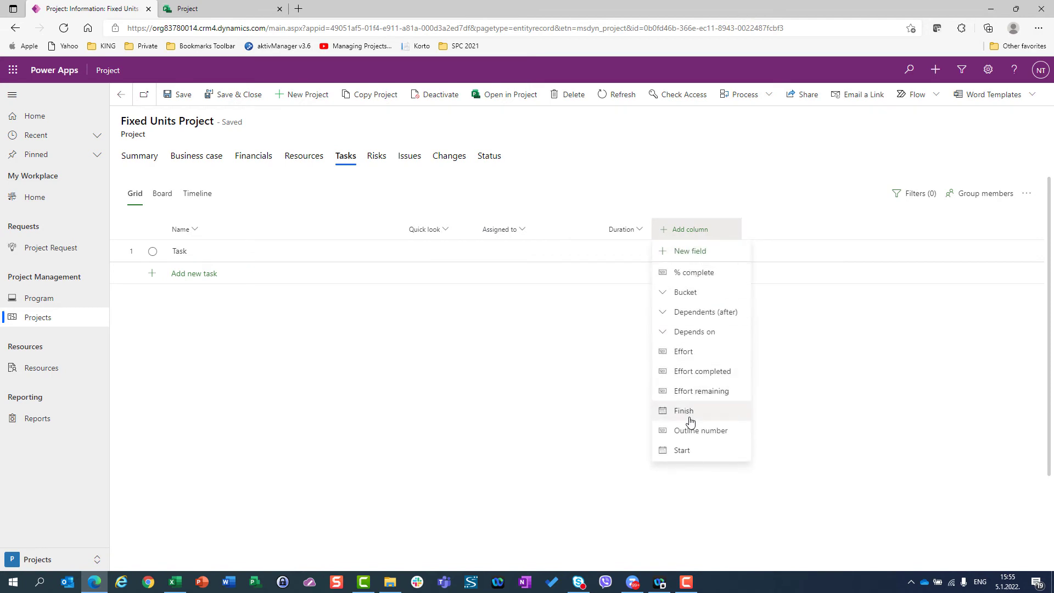
pyautogui.click(686, 449)
pyautogui.click(758, 229)
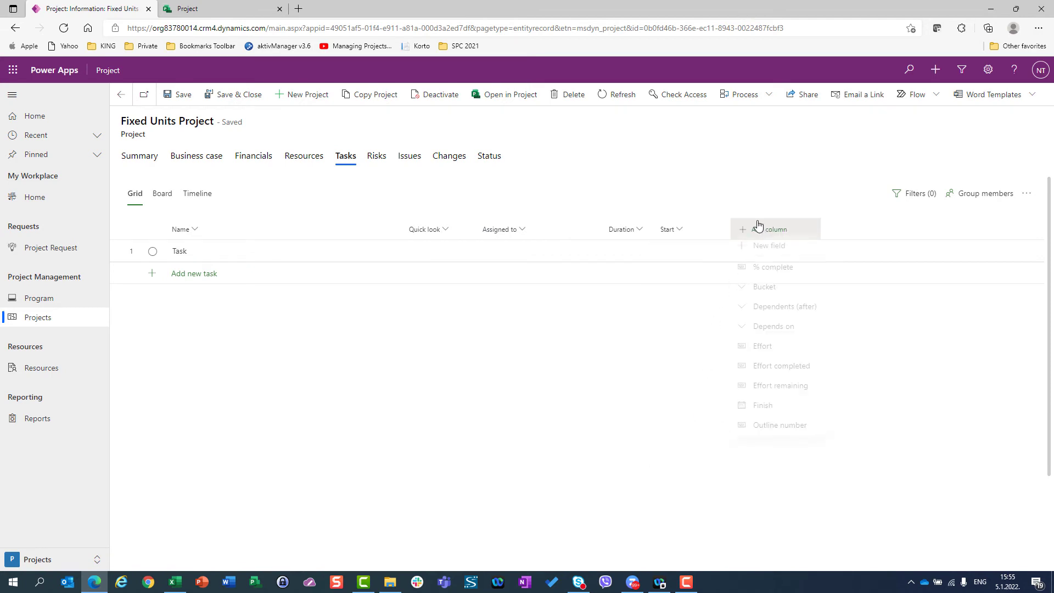
pyautogui.click(755, 411)
pyautogui.click(830, 230)
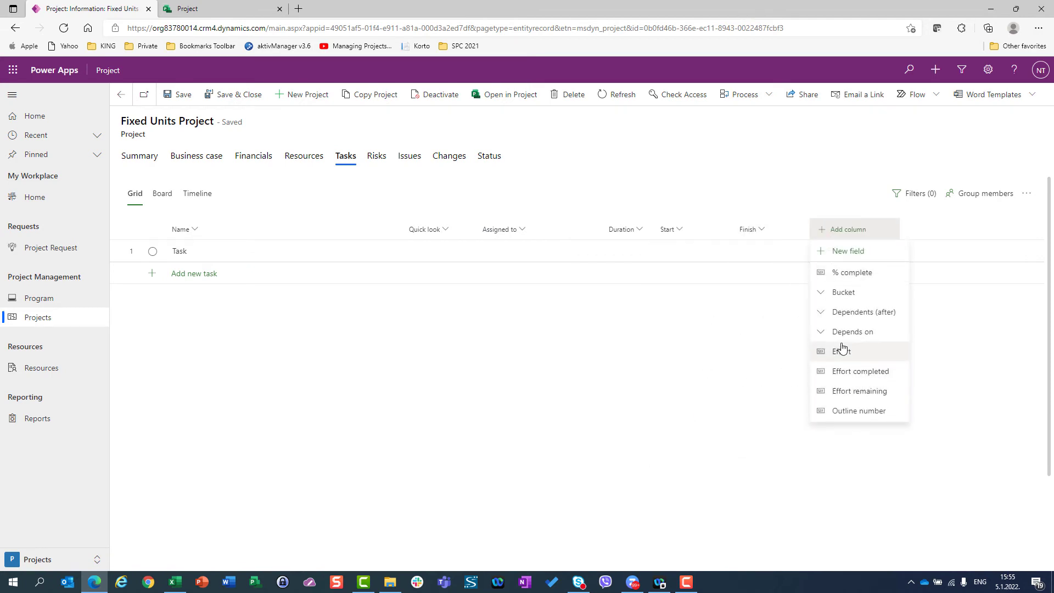
pyautogui.click(829, 350)
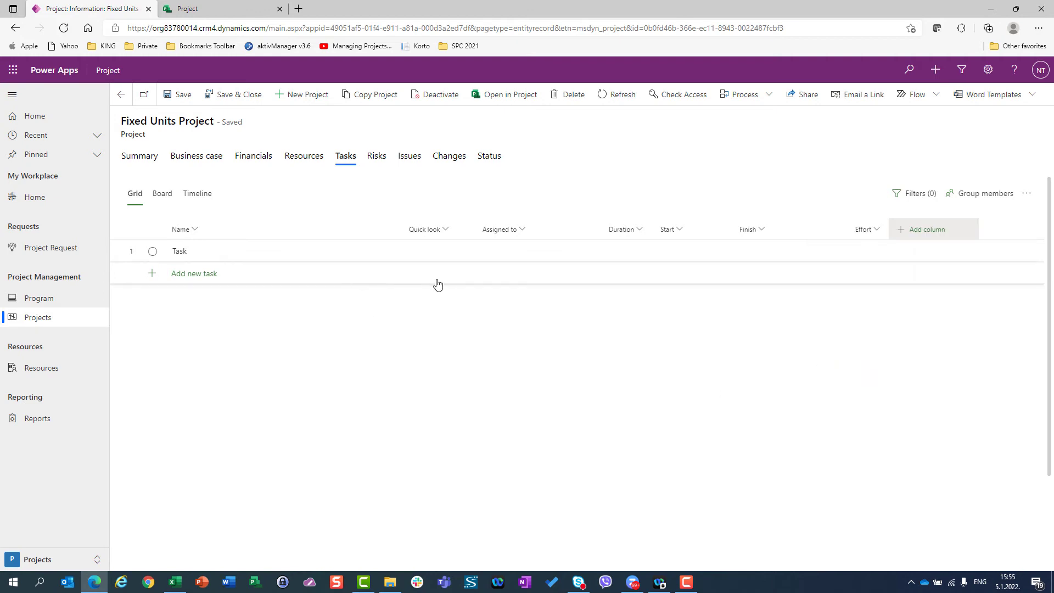
# - Set the duration of the task in the Fixed Units Project to 7 days
pyautogui.click(634, 247)
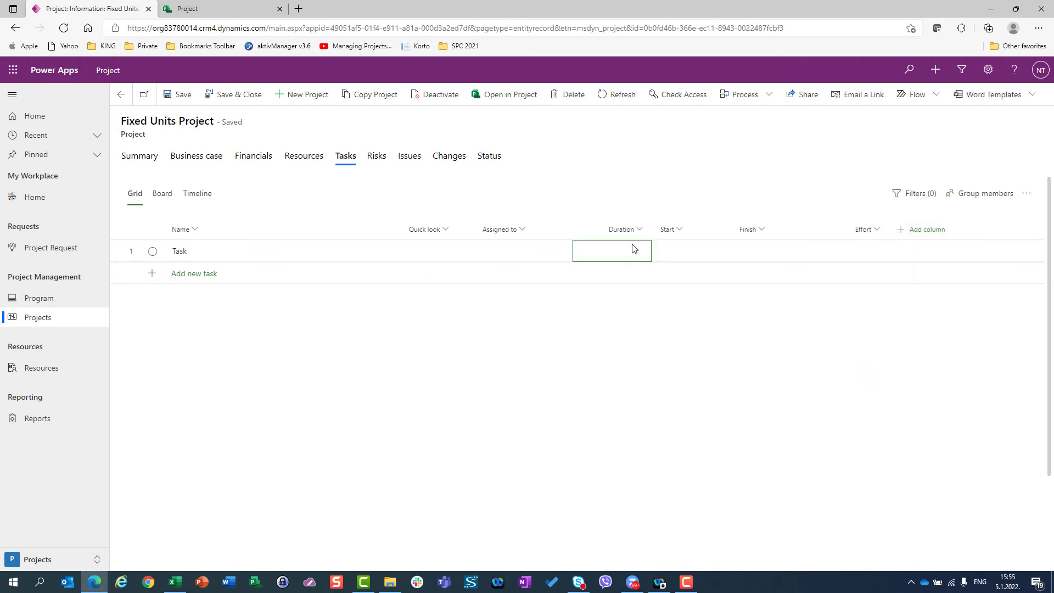
pyautogui.write('7')
pyautogui.press('Return')
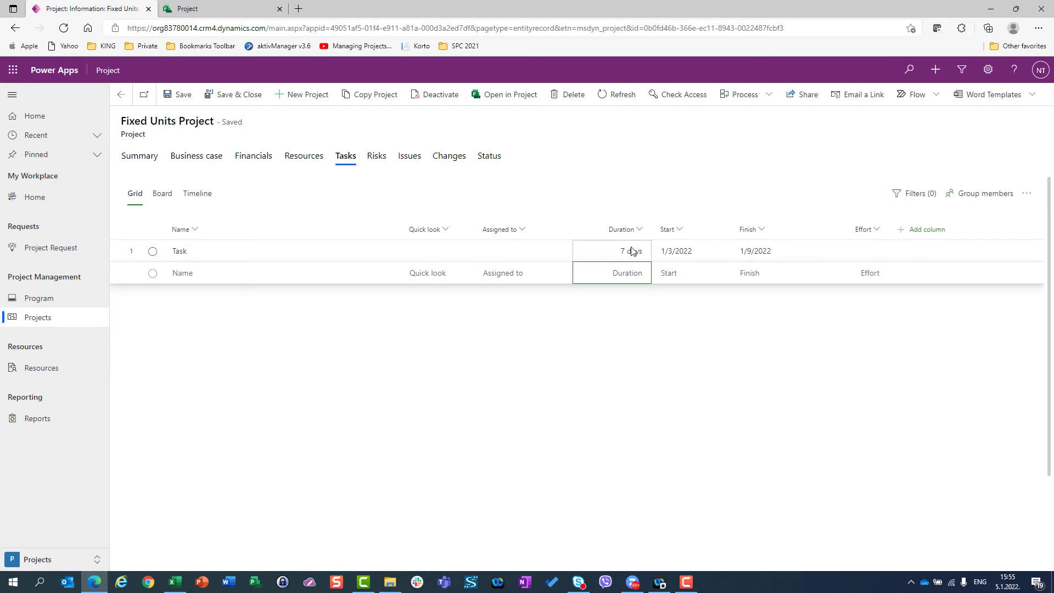
pyautogui.click(631, 251)
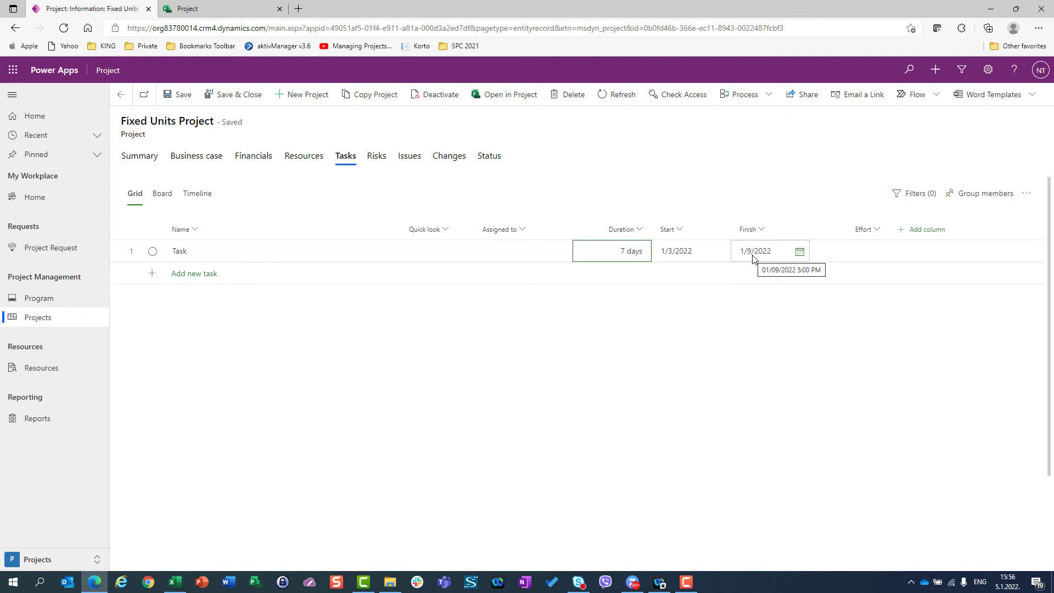
# - Add the Fixed Units Project to the existing group Blog - Project for the Web
pyautogui.click(991, 197)
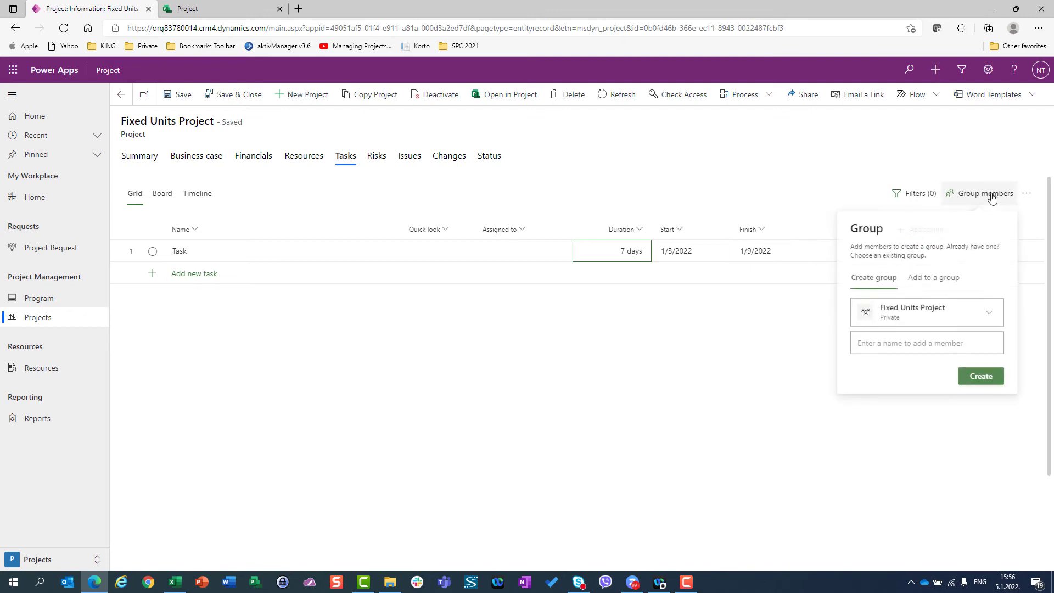
pyautogui.click(947, 284)
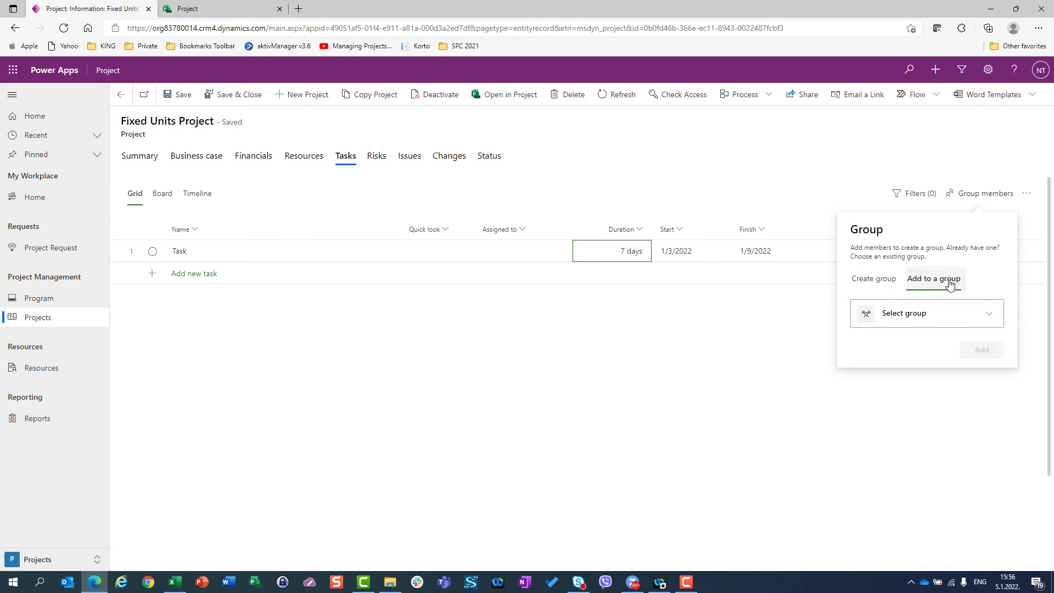
pyautogui.click(920, 318)
pyautogui.click(910, 350)
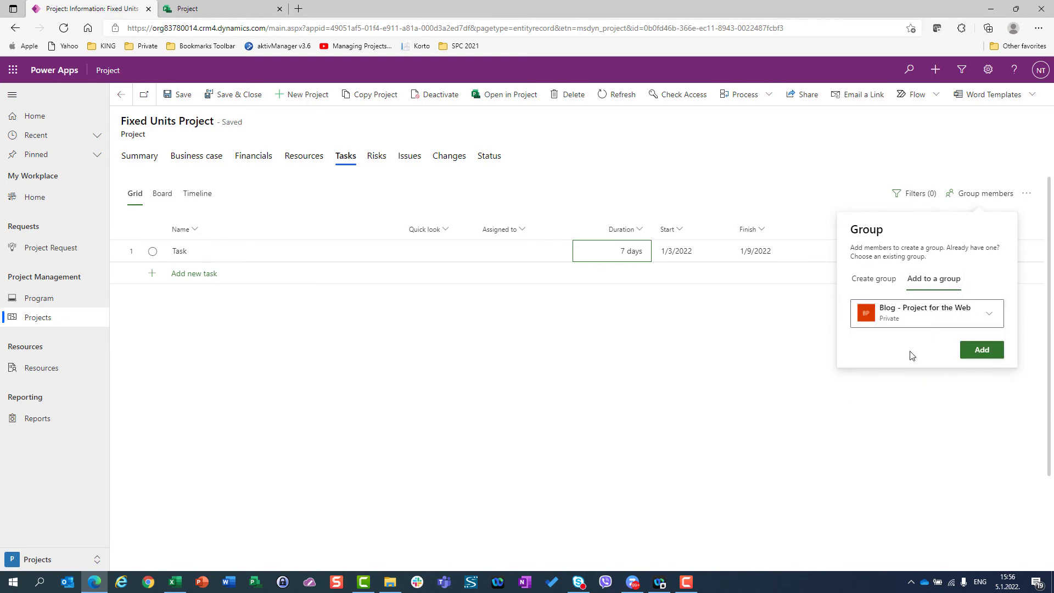
pyautogui.click(997, 352)
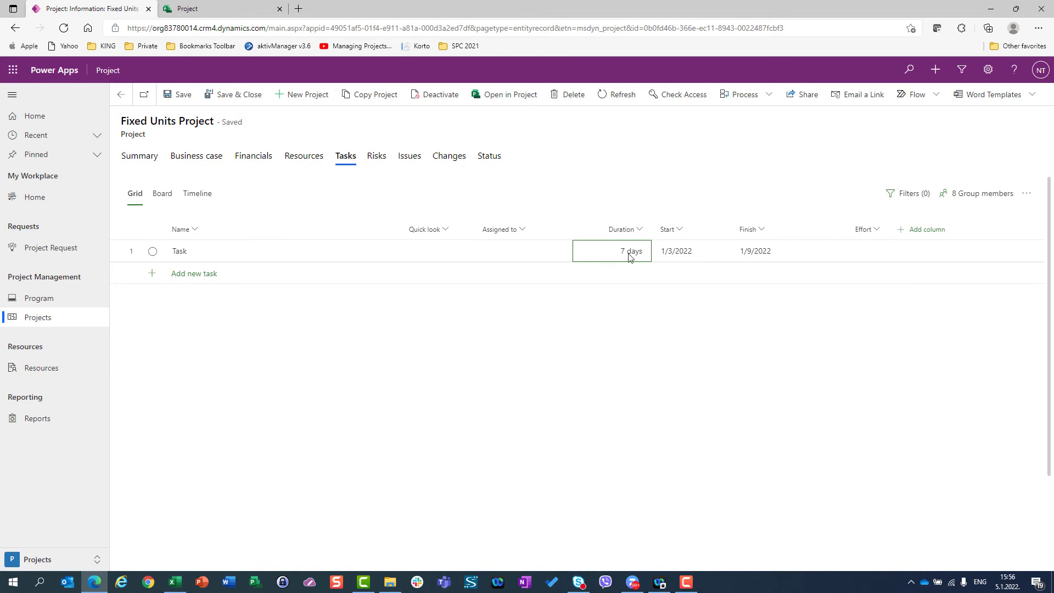
# - Assign the Fixed Units Project's task to the same member who was assigned to Task 1 in the Fixed Duration Project
pyautogui.click(562, 254)
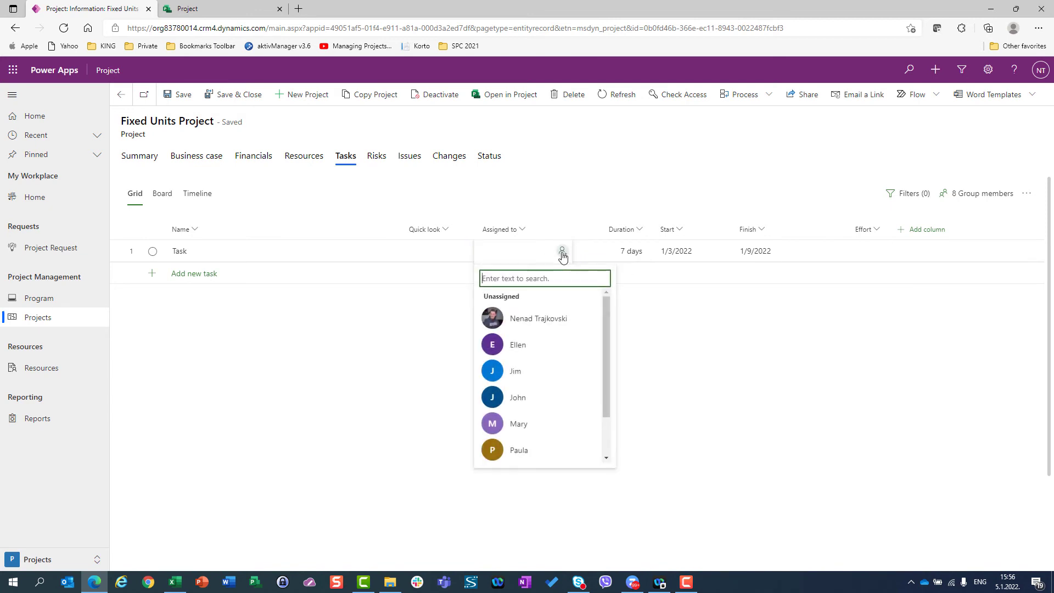
pyautogui.click(530, 403)
pyautogui.click(376, 440)
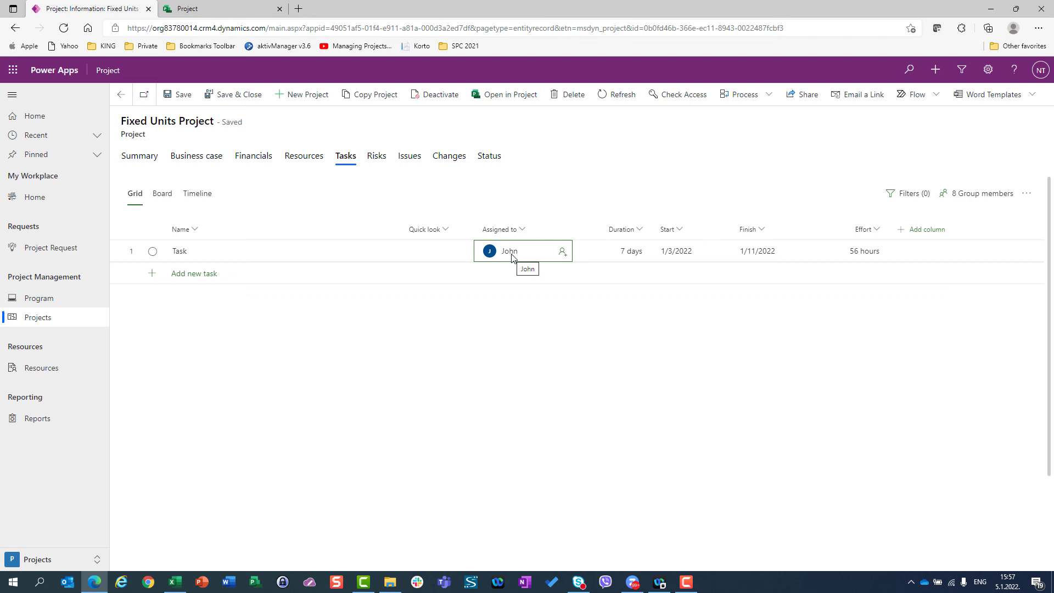
# - Save and close the Fixed Units Project, and reopen the tasks of the Fixed Duration Project
pyautogui.click(222, 102)
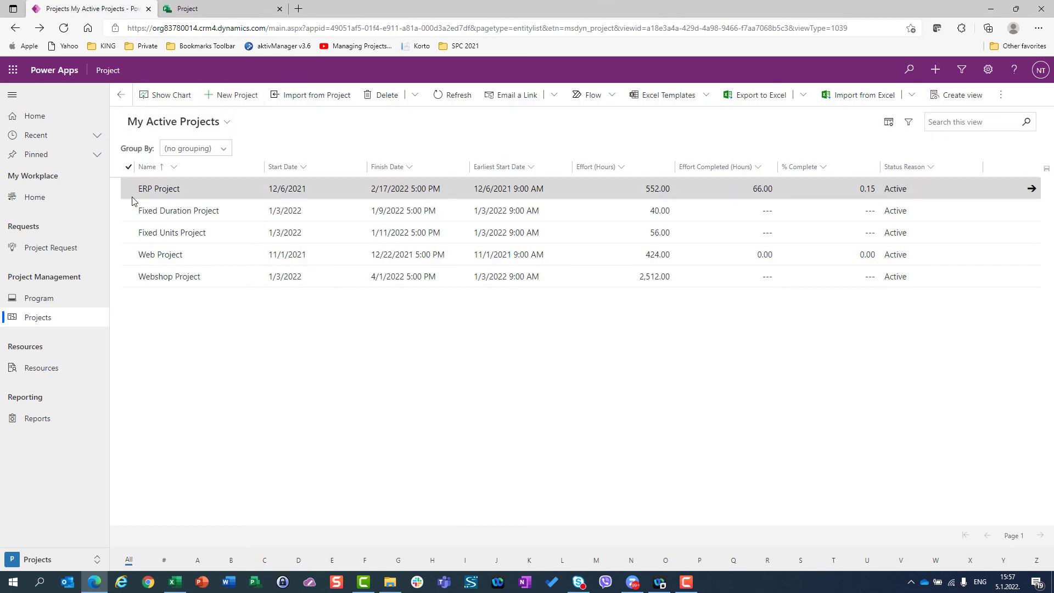
pyautogui.click(132, 217)
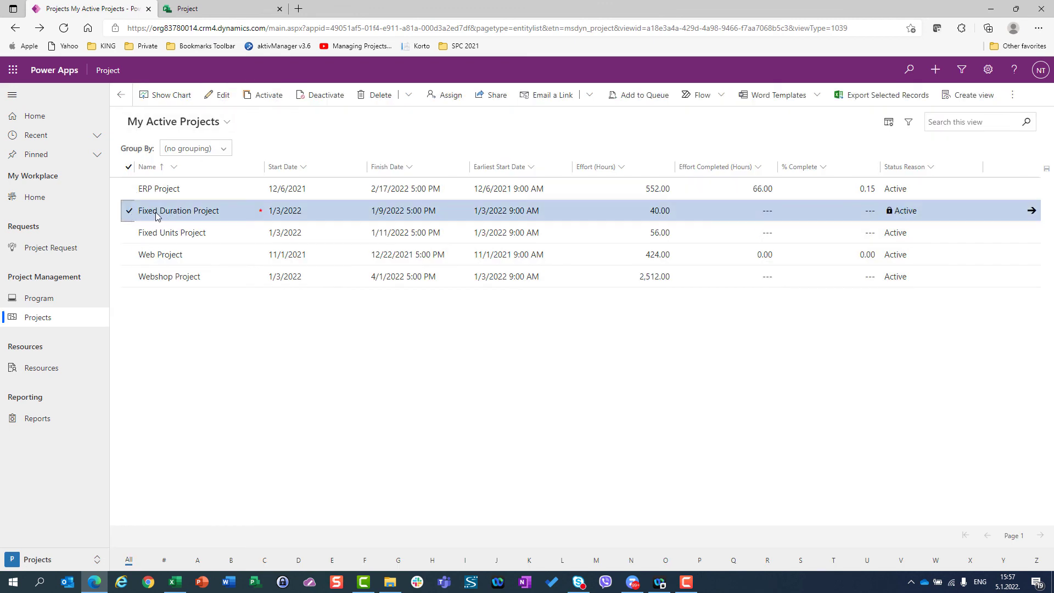
pyautogui.click(220, 97)
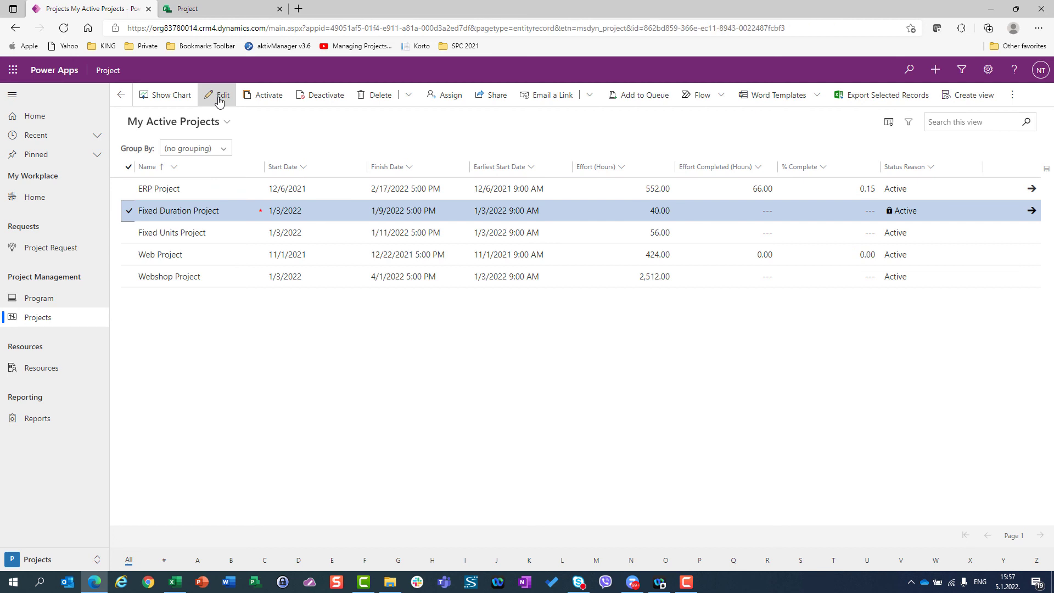
pyautogui.click(342, 155)
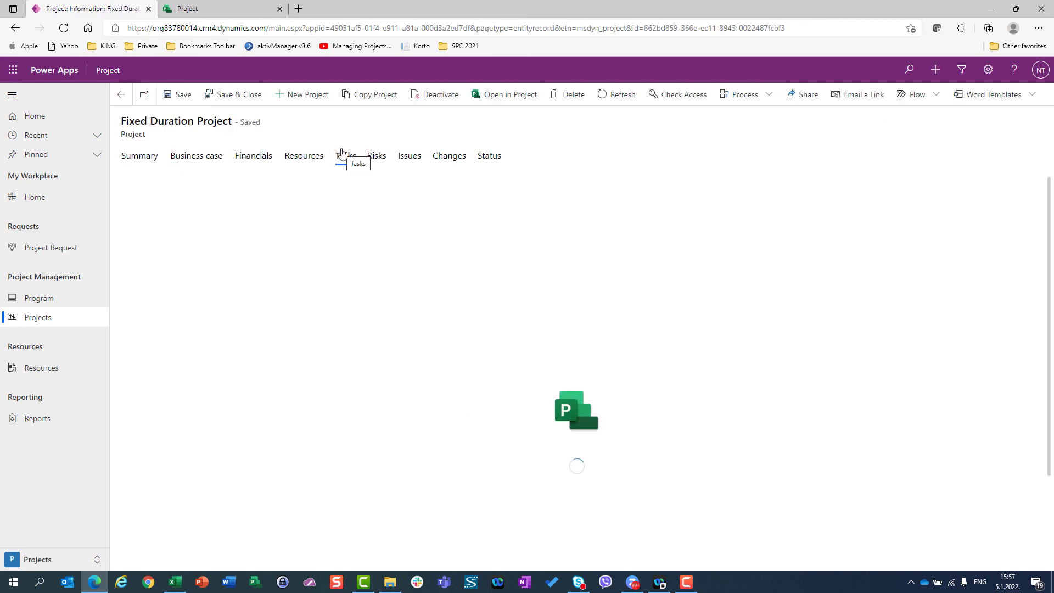